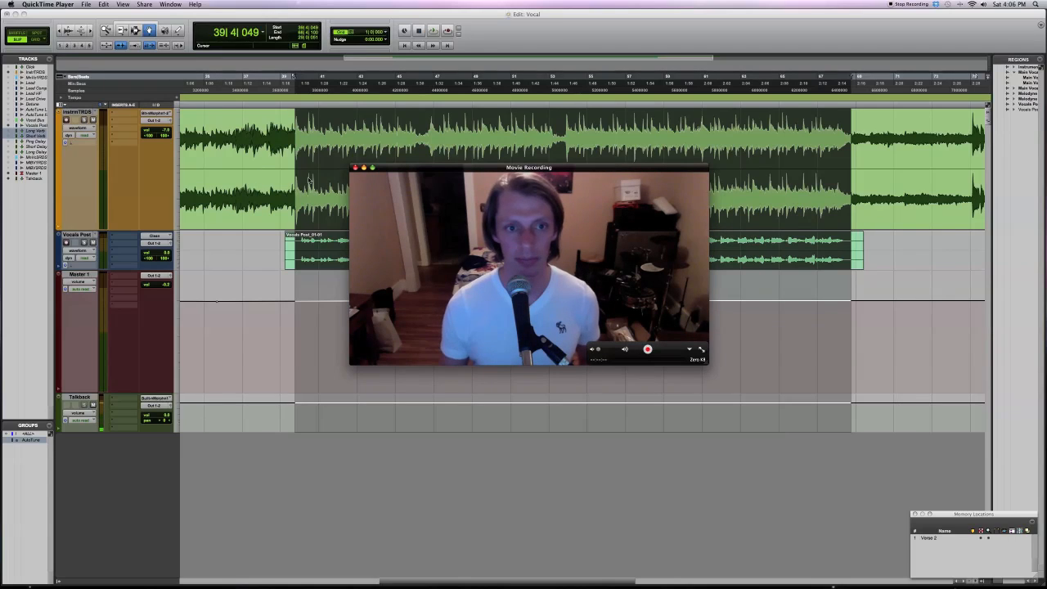
# Close the movie recording window, switch to Pro Tools and play back the selected passage.
pyautogui.click(354, 168)
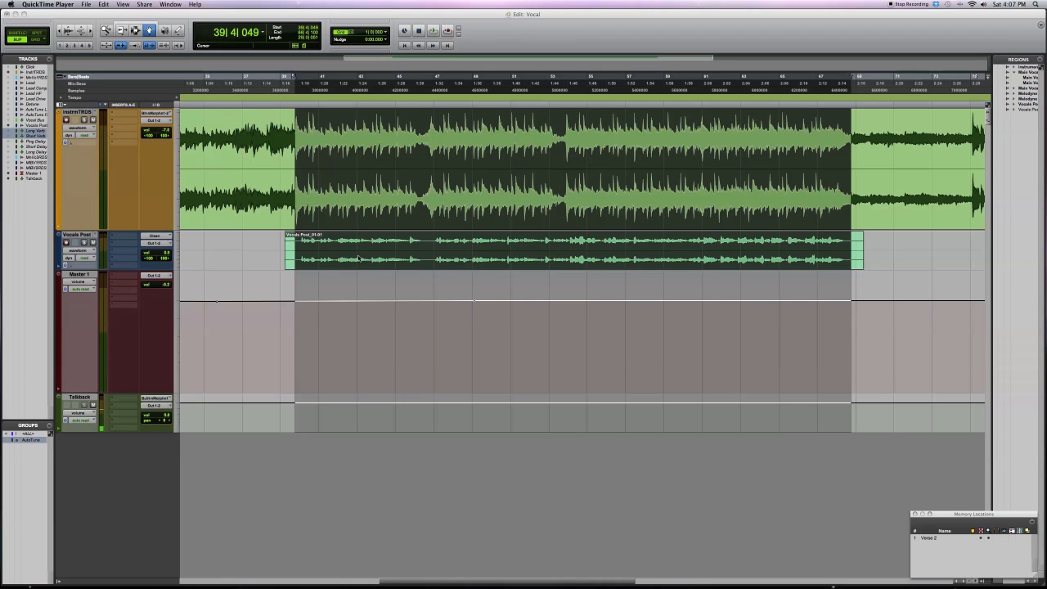
pyautogui.click(439, 20)
pyautogui.press('space')
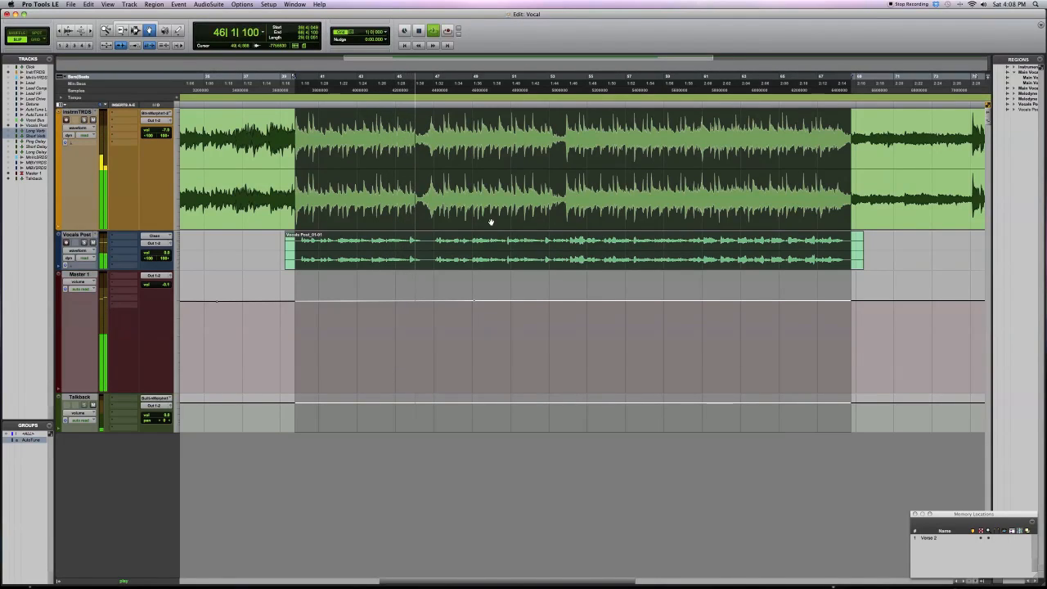
# Reduce the height of the InstrTRDS track and enlarge the Vocals Post track.
pyautogui.press('super+bracketleft')
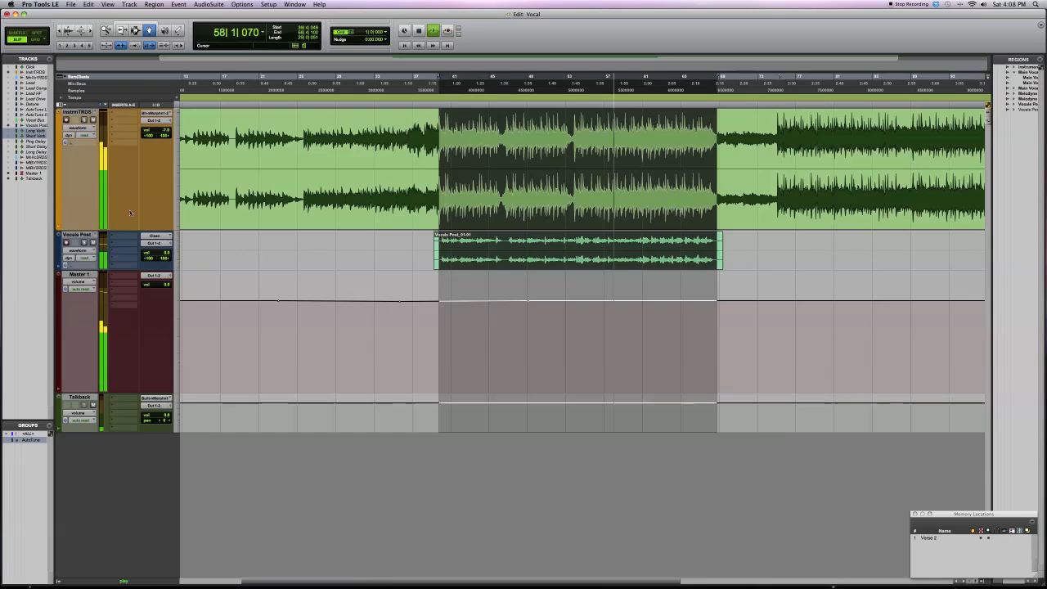
pyautogui.moveTo(88, 229); pyautogui.dragTo(92, 147)
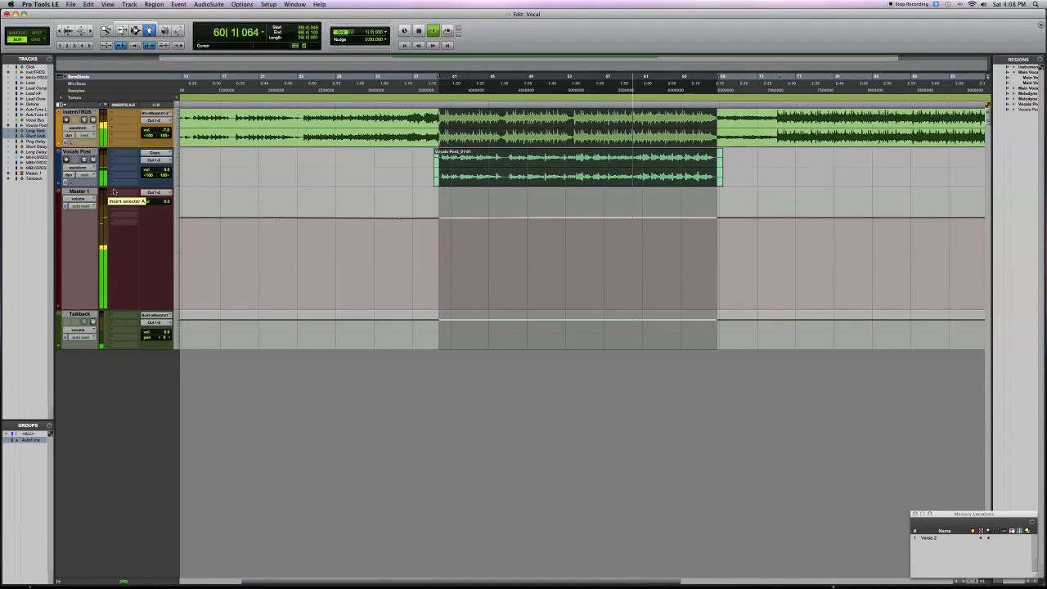
pyautogui.moveTo(115, 187); pyautogui.dragTo(116, 234)
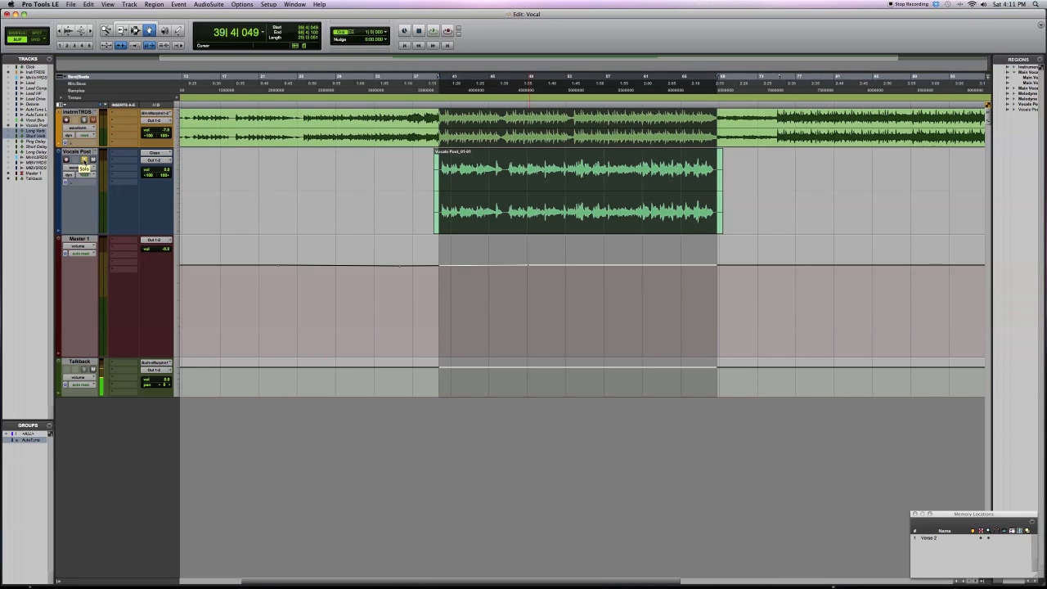
# Play the selected passage with Vocals Post soloed, and again without solo together with the instrumental.
pyautogui.press('space')
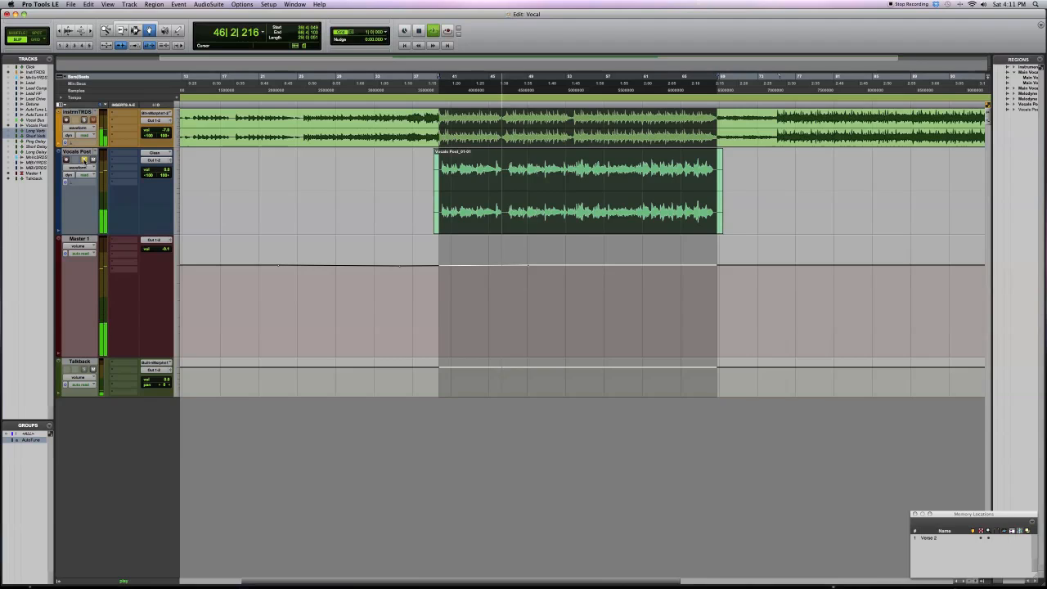
pyautogui.press('space')
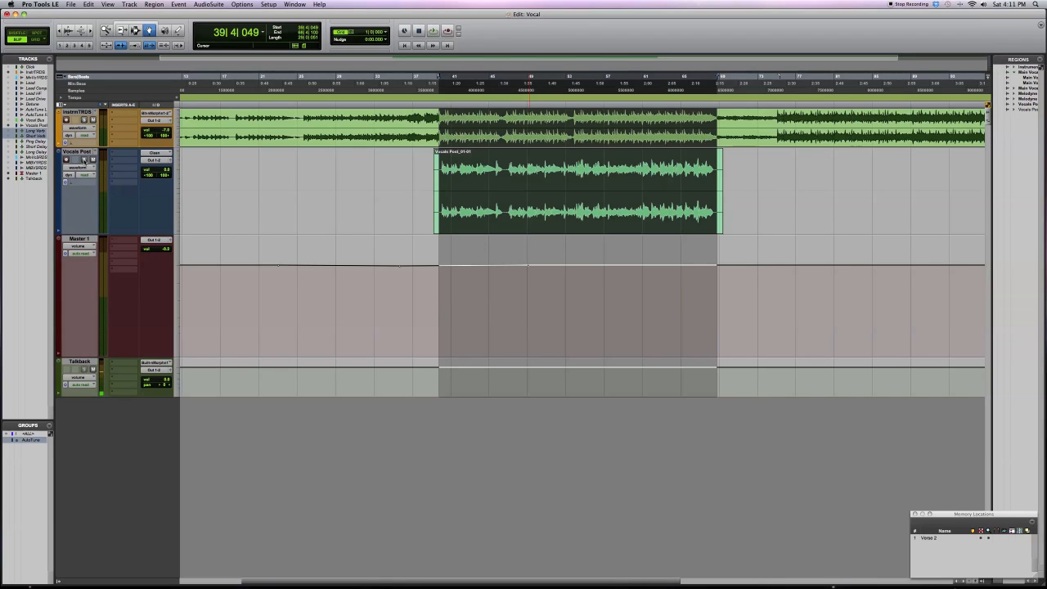
pyautogui.press('space')
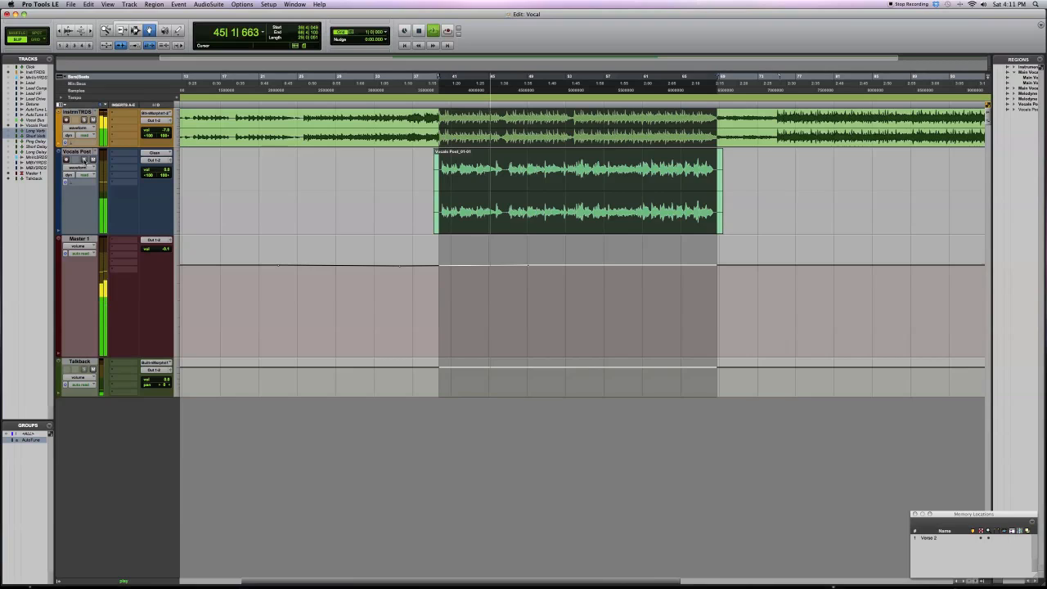
pyautogui.press('space')
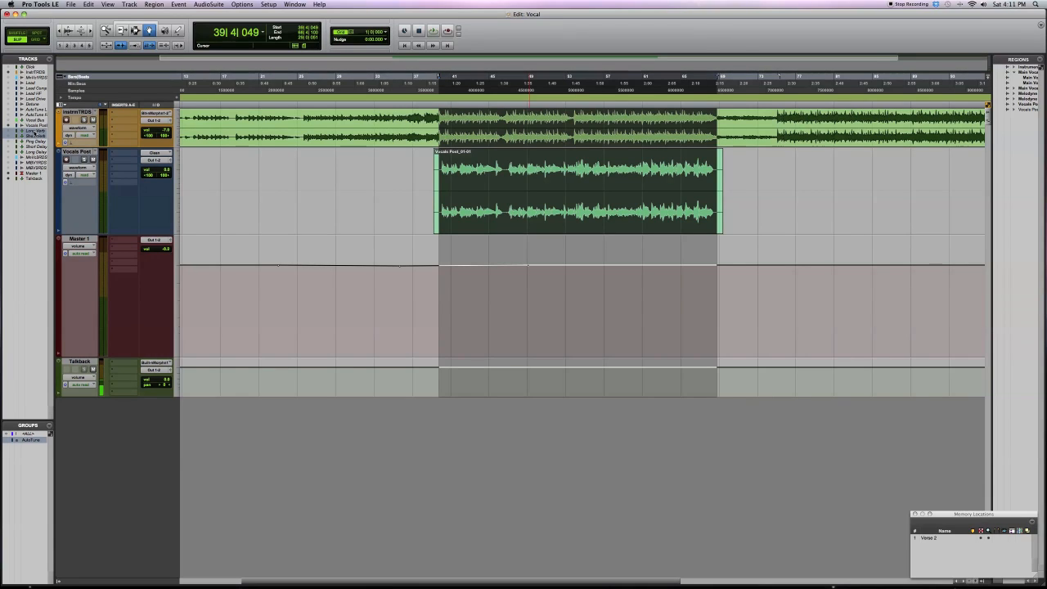
# Show the hidden Long Verb and Short Verb tracks and make both active.
pyautogui.rightClick(33, 134)
pyautogui.click(76, 189)
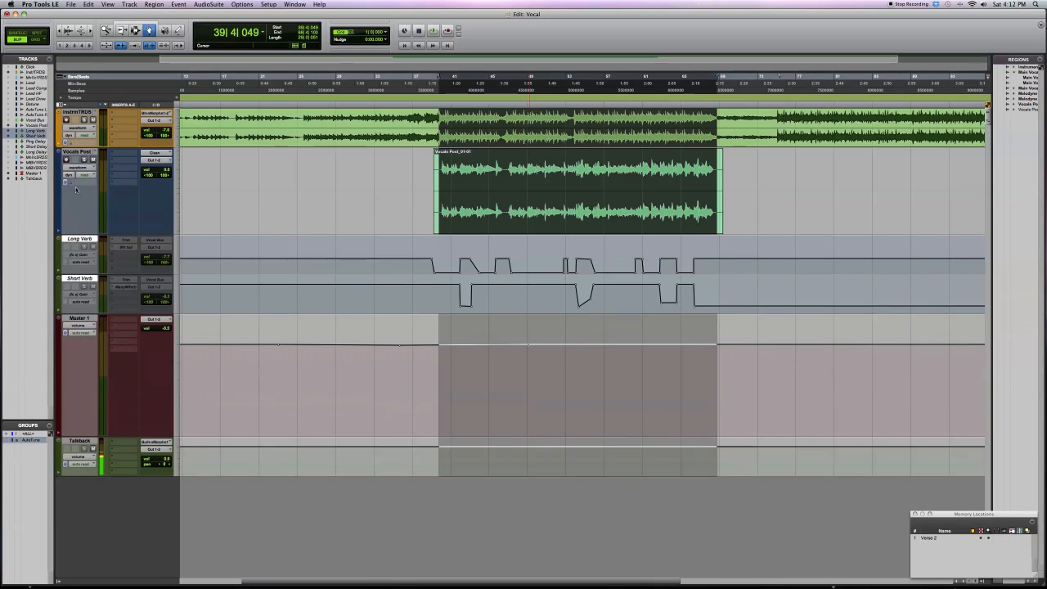
pyautogui.rightClick(82, 239)
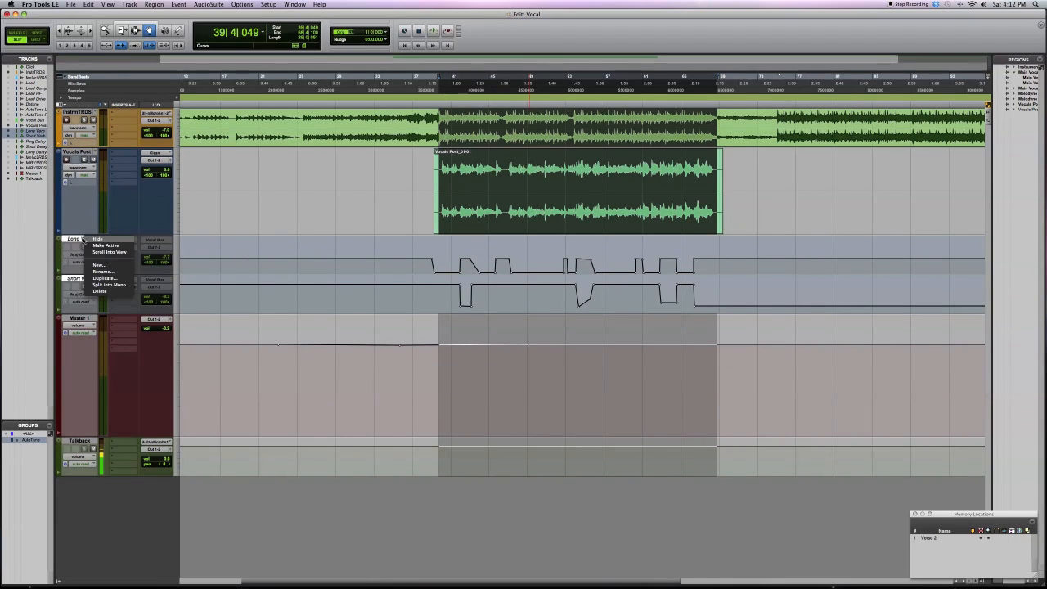
pyautogui.click(89, 246)
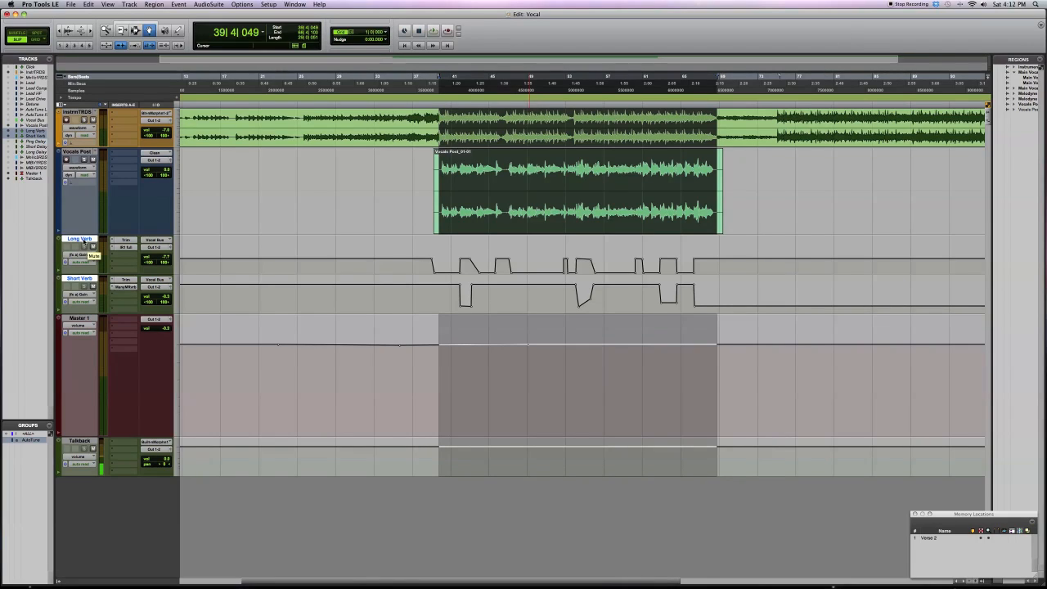
# In the Mix window, inspect the IR1 full reverb on Long Verb and the MannyM Reverb on Short Verb.
pyautogui.press('super+equal')
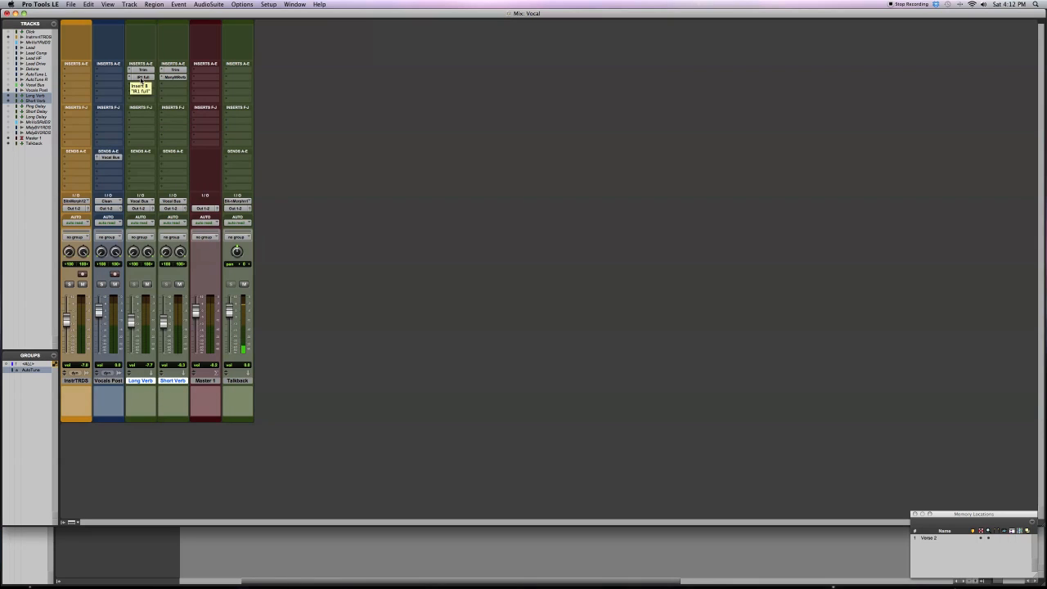
pyautogui.click(142, 77)
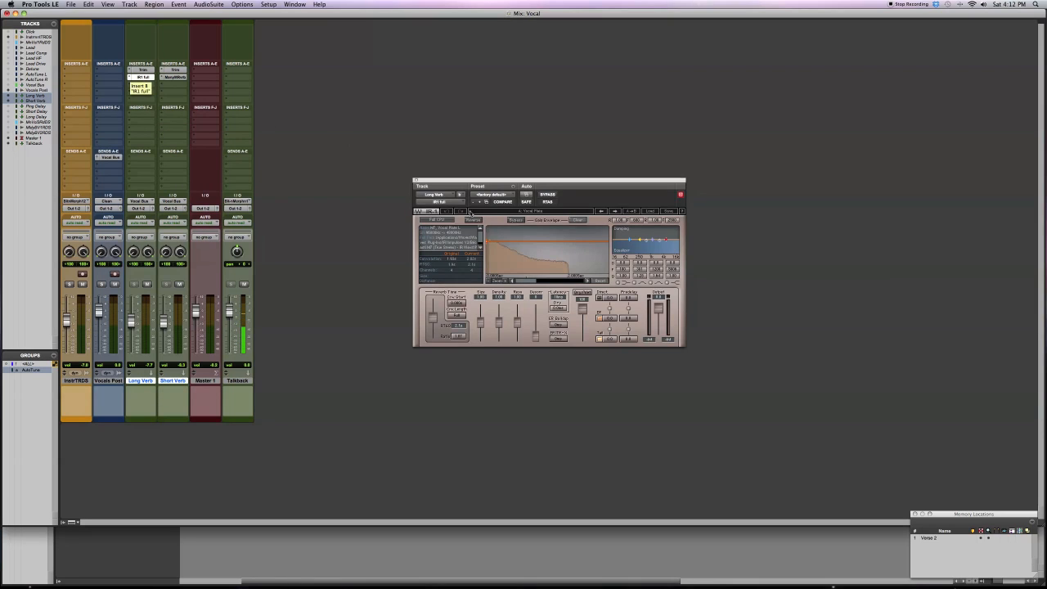
pyautogui.click(175, 78)
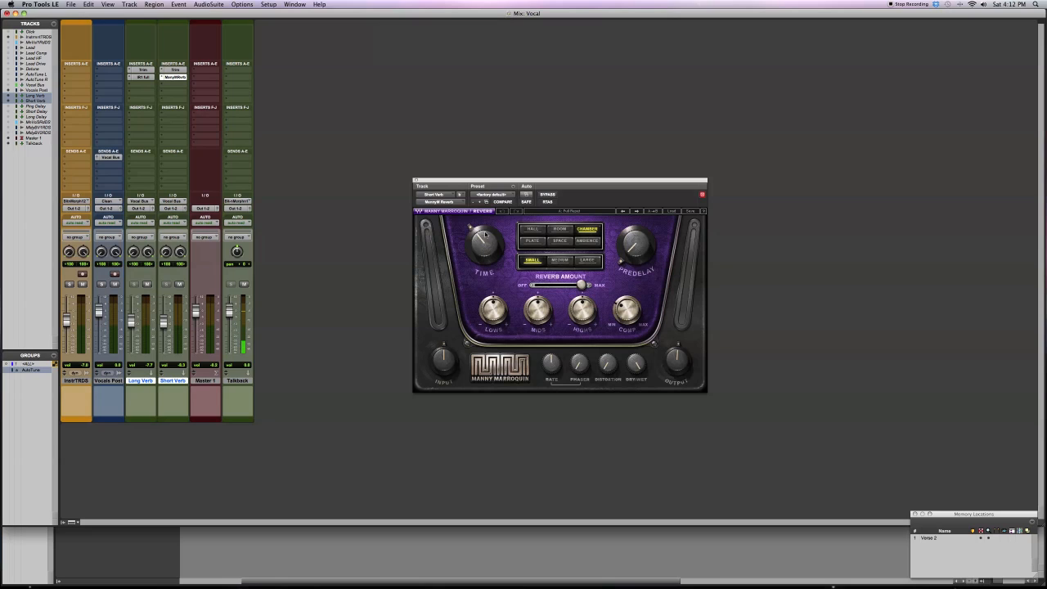
pyautogui.click(415, 180)
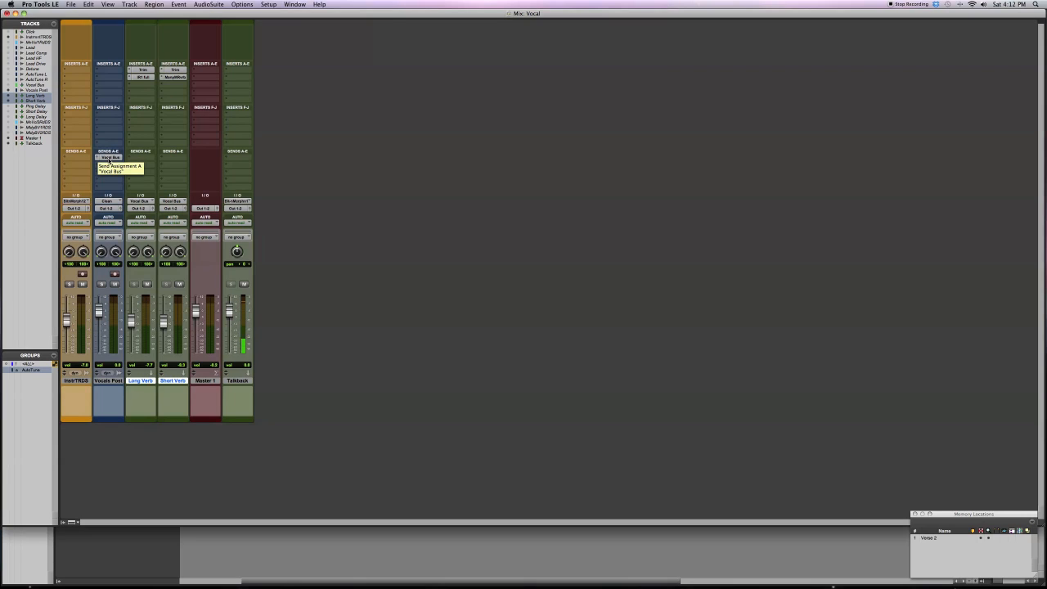
# Check the Long Verb track's input bus and the Vocals Post track's send assignment, keeping Vocal Bus for both.
pyautogui.click(146, 201)
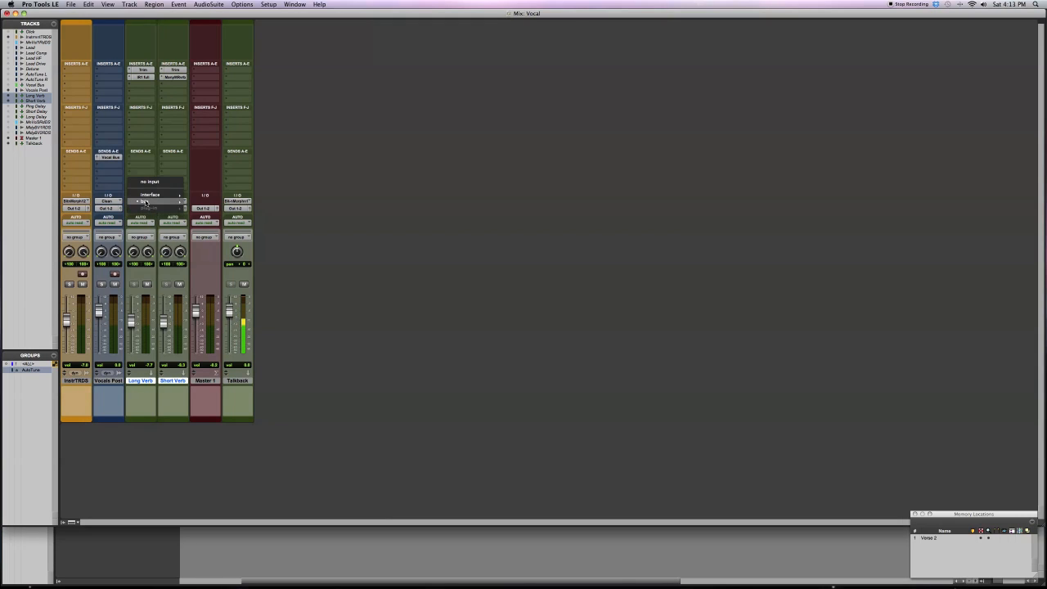
pyautogui.moveTo(147, 202)
pyautogui.click(215, 290)
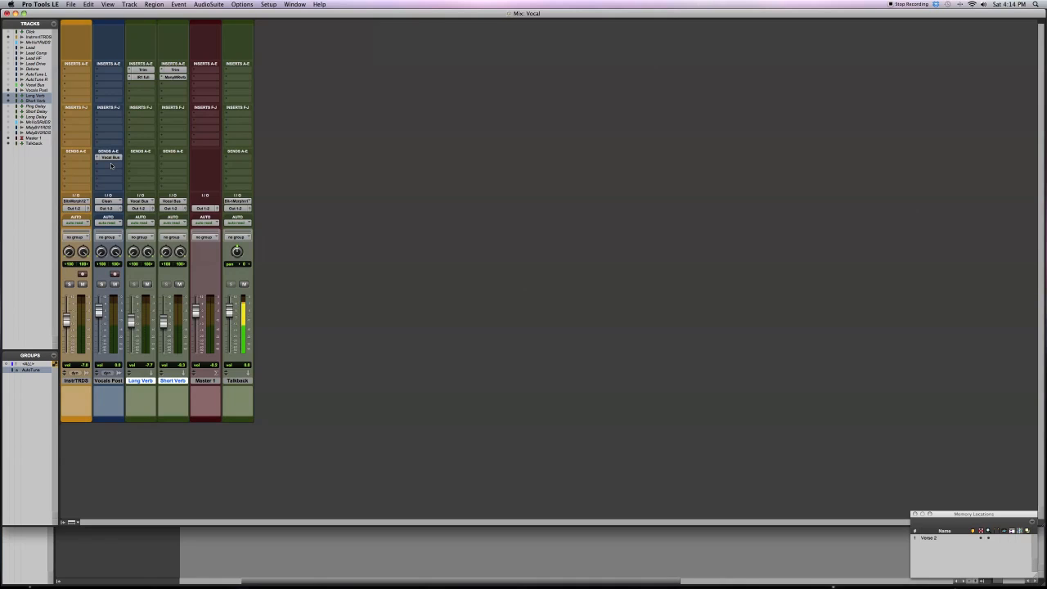
pyautogui.click(109, 157)
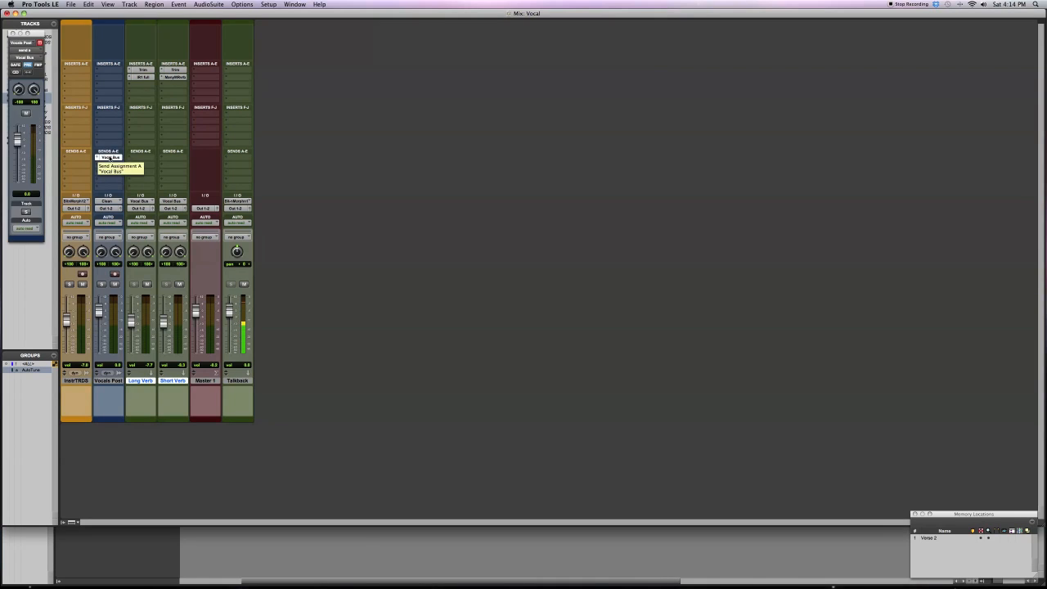
pyautogui.click(110, 158)
pyautogui.click(96, 156)
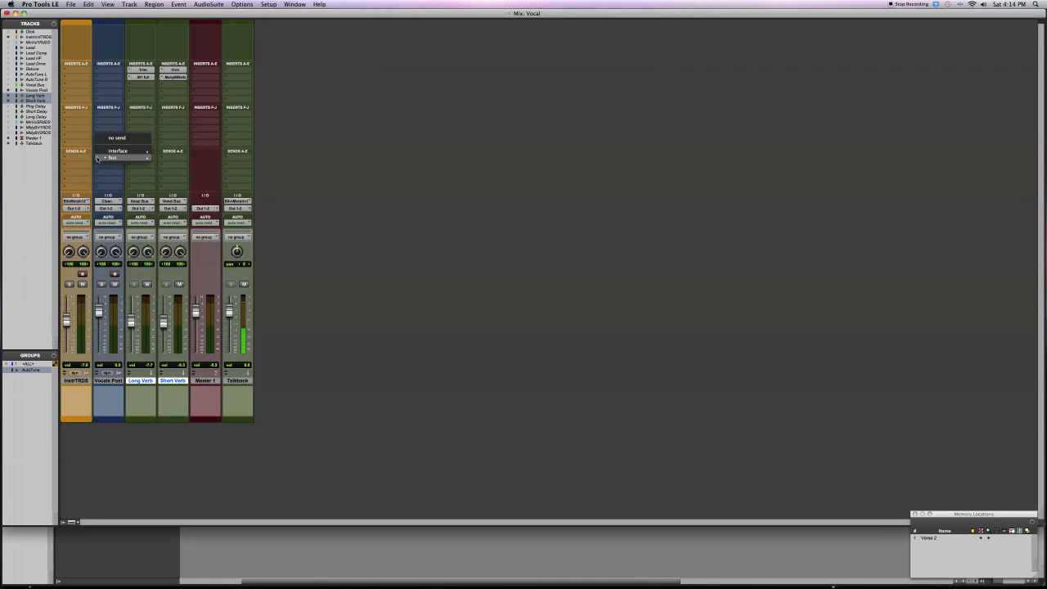
pyautogui.moveTo(122, 157)
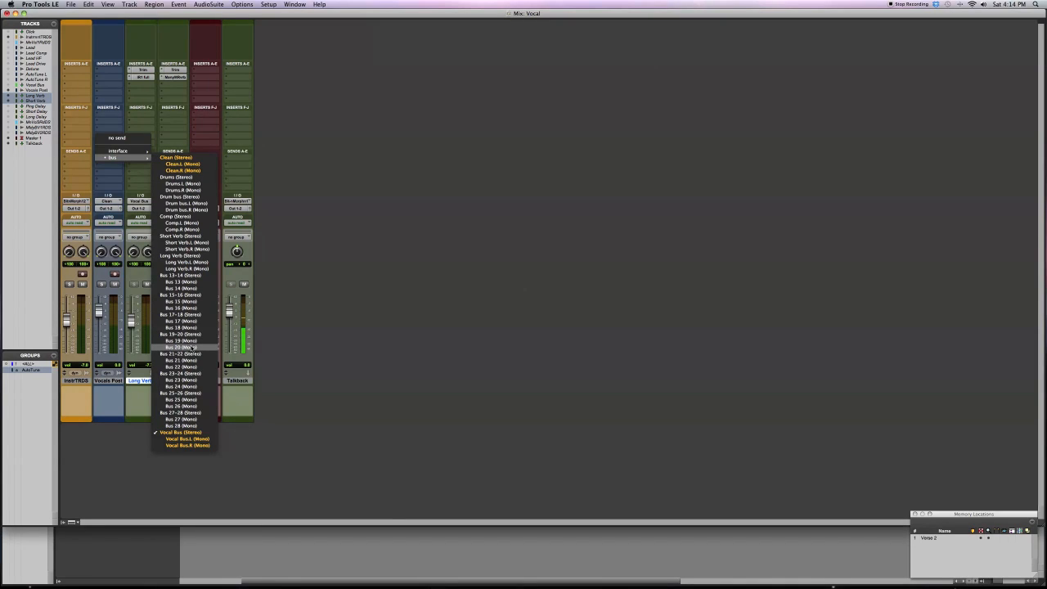
pyautogui.click(126, 174)
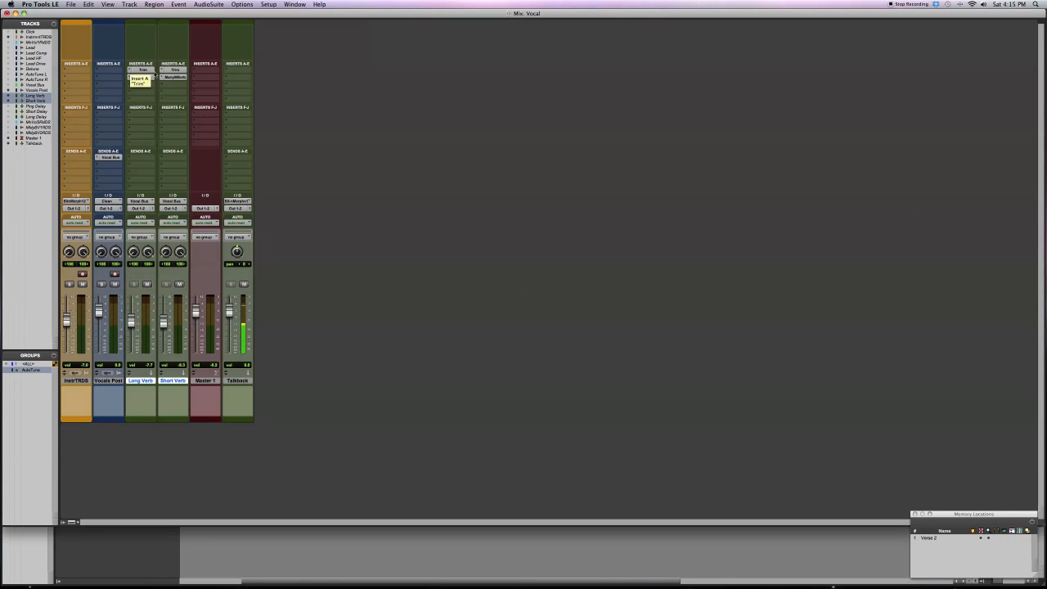
# Open Long Verb's Trim plug-in and the Vocals Post send to Vocal Bus, and reset the send level to 0.0.
pyautogui.click(143, 70)
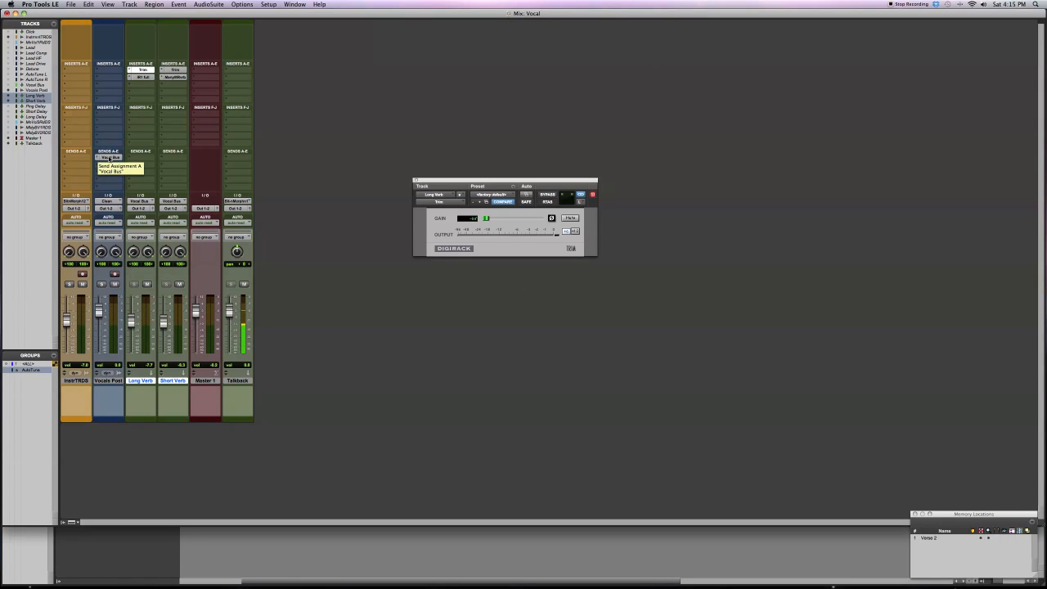
pyautogui.click(114, 157)
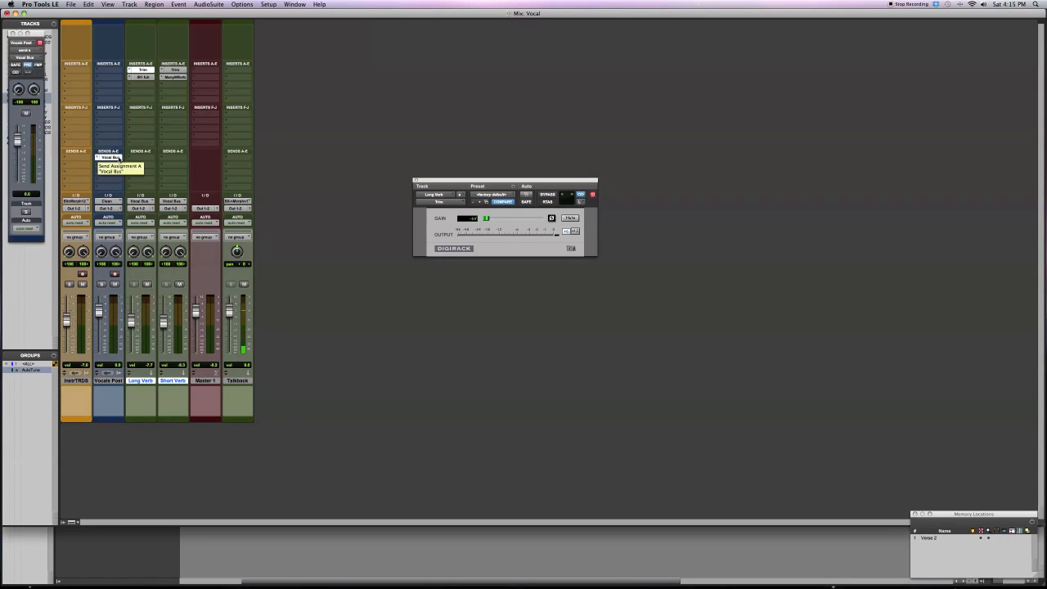
pyautogui.moveTo(25, 143)
pyautogui.mouseDown()
pyautogui.moveTo(21, 168)
pyautogui.moveTo(23, 144)
pyautogui.moveTo(22, 155)
pyautogui.mouseUp()
pyautogui.keyDown('alt'); pyautogui.click(19, 155); pyautogui.keyUp('alt')
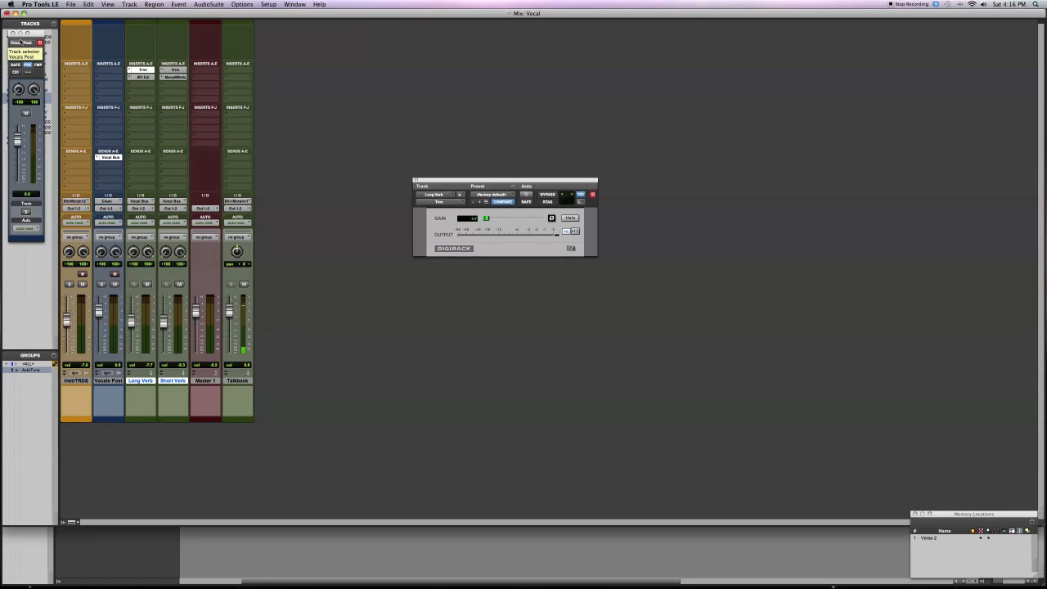
# Bypass the Trim plug-in on Long Verb and re-enable it.
pyautogui.keyDown('super'); pyautogui.click(142, 71); pyautogui.keyUp('super')
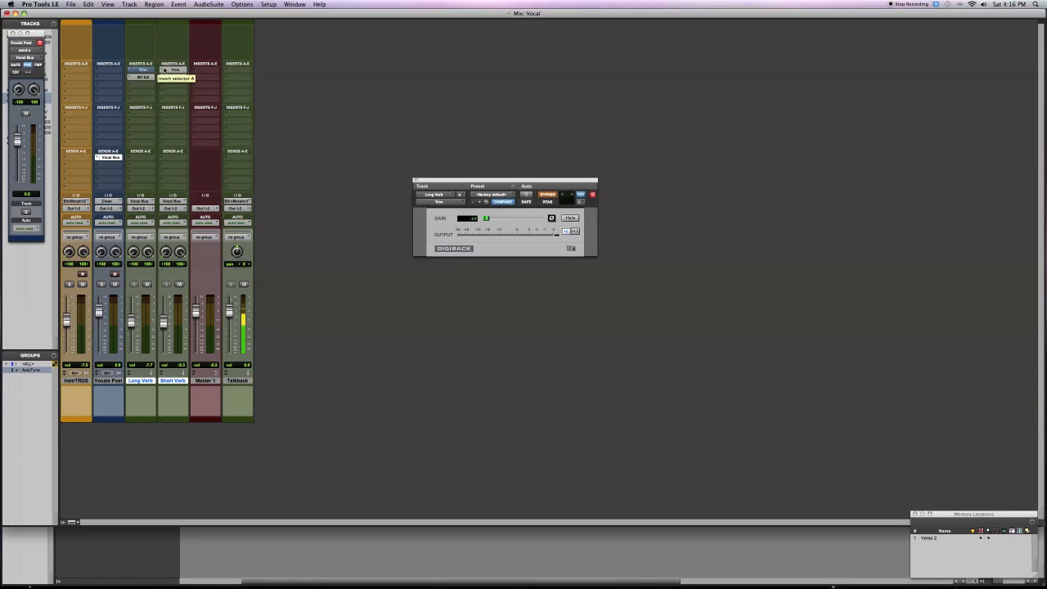
pyautogui.click(130, 71)
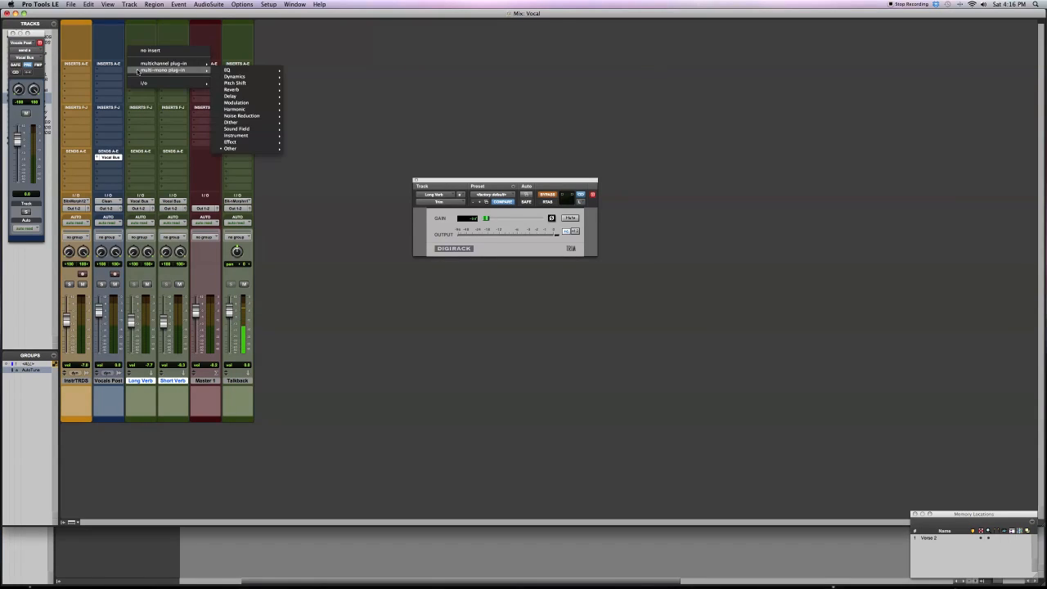
pyautogui.click(110, 49)
pyautogui.keyDown('super'); pyautogui.click(141, 70); pyautogui.keyUp('super')
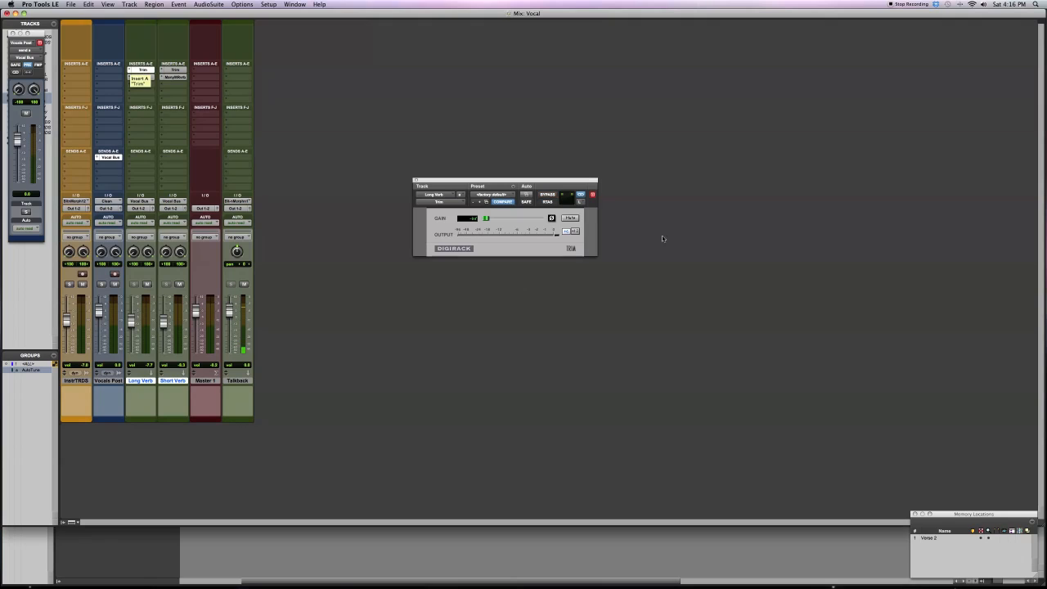
# Close the Trim plug-in and send windows and return to the Edit window.
pyautogui.click(415, 180)
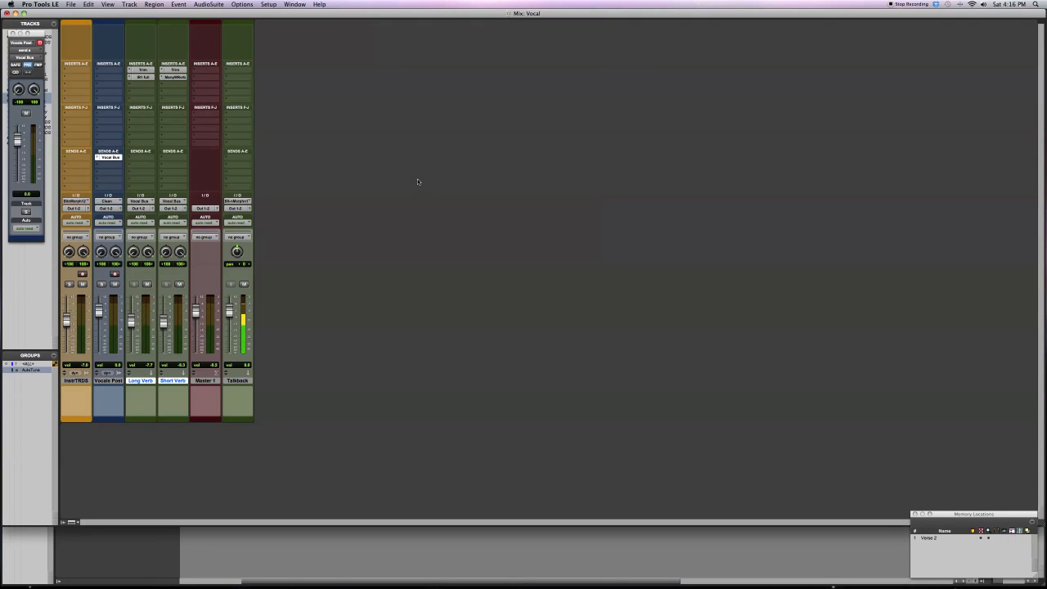
pyautogui.click(25, 32)
pyautogui.press('super+equal')
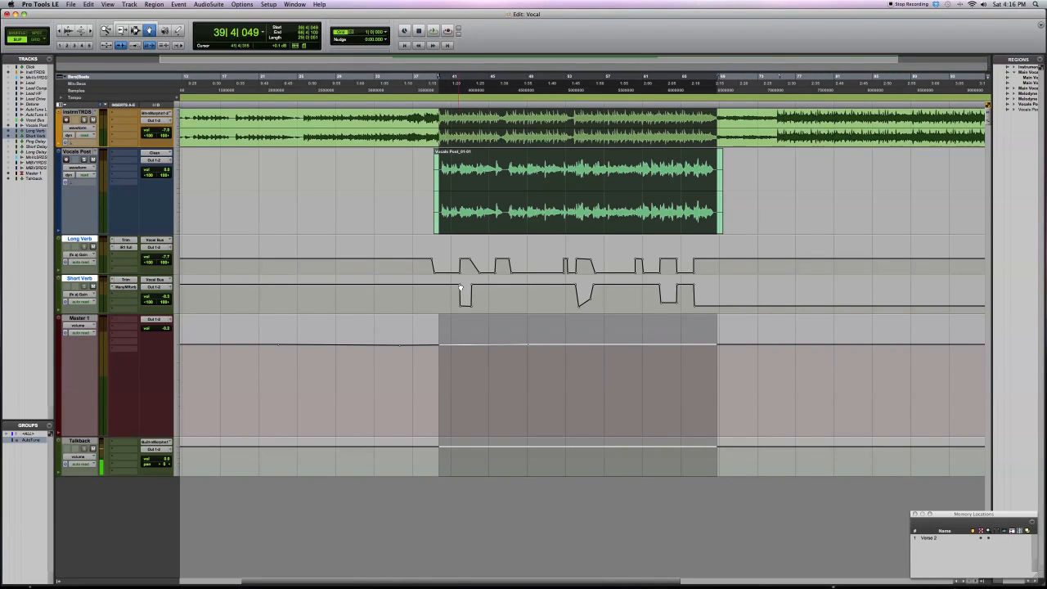
# Open the Trim plug-ins of Short Verb and Long Verb and place them in the Edit window on either side of the Vocals Post region.
pyautogui.press('super+equal')
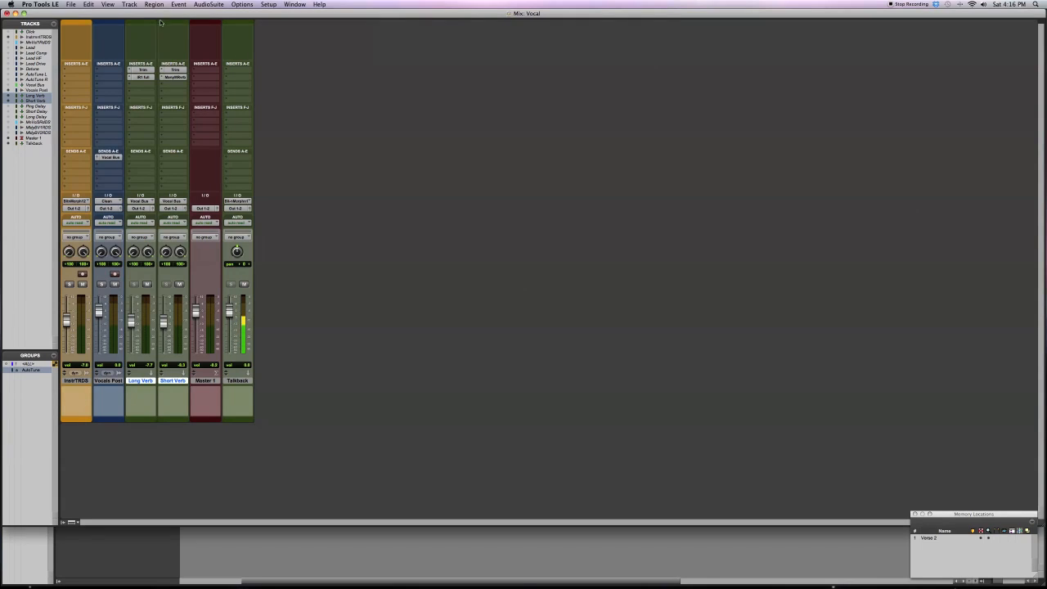
pyautogui.click(174, 69)
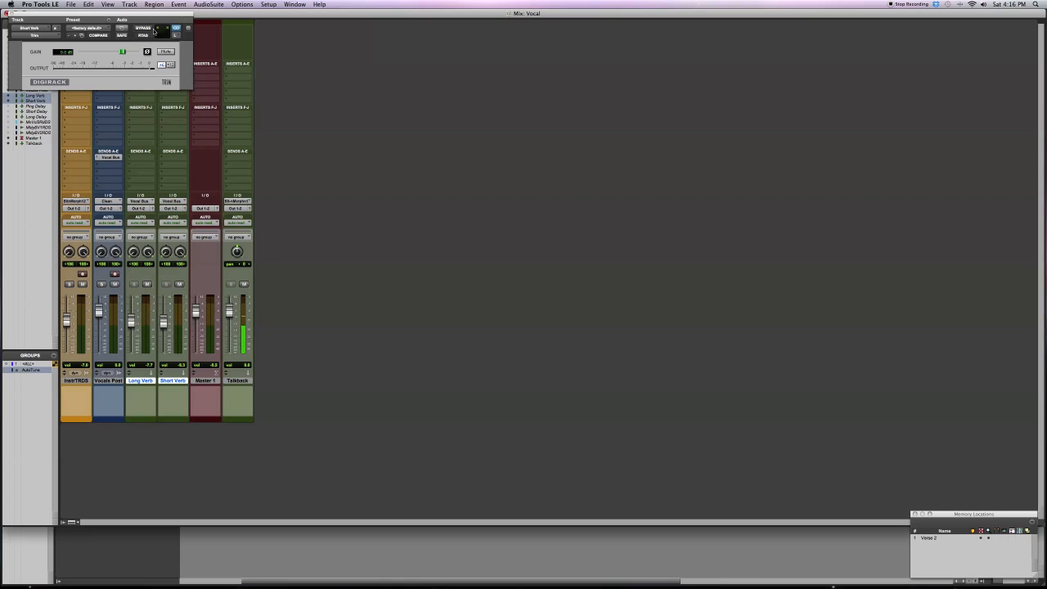
pyautogui.moveTo(153, 14); pyautogui.dragTo(786, 224)
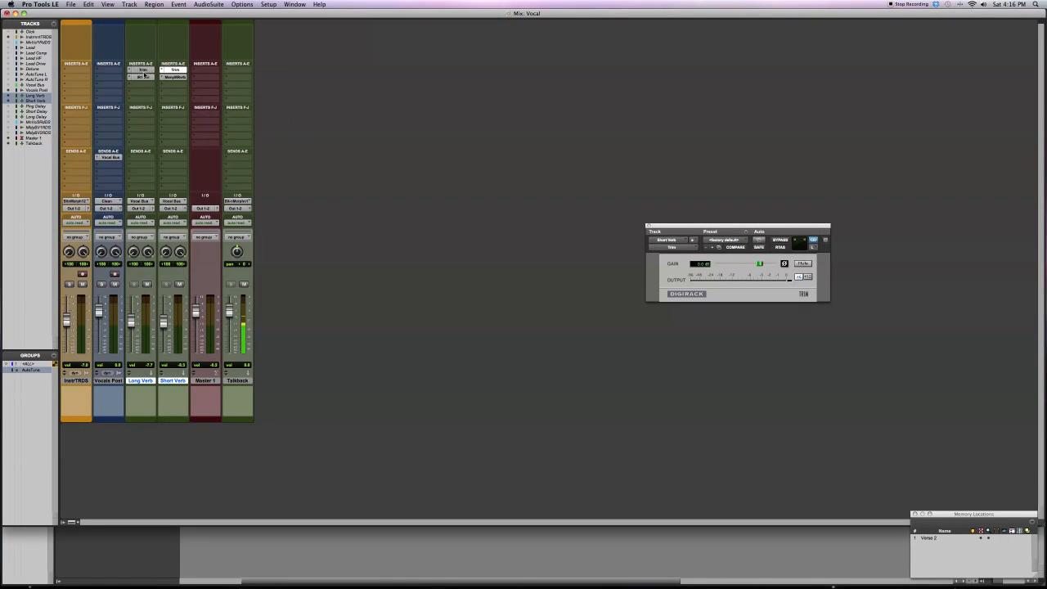
pyautogui.click(143, 71)
pyautogui.moveTo(131, 15); pyautogui.dragTo(490, 187)
pyautogui.press('super+equal')
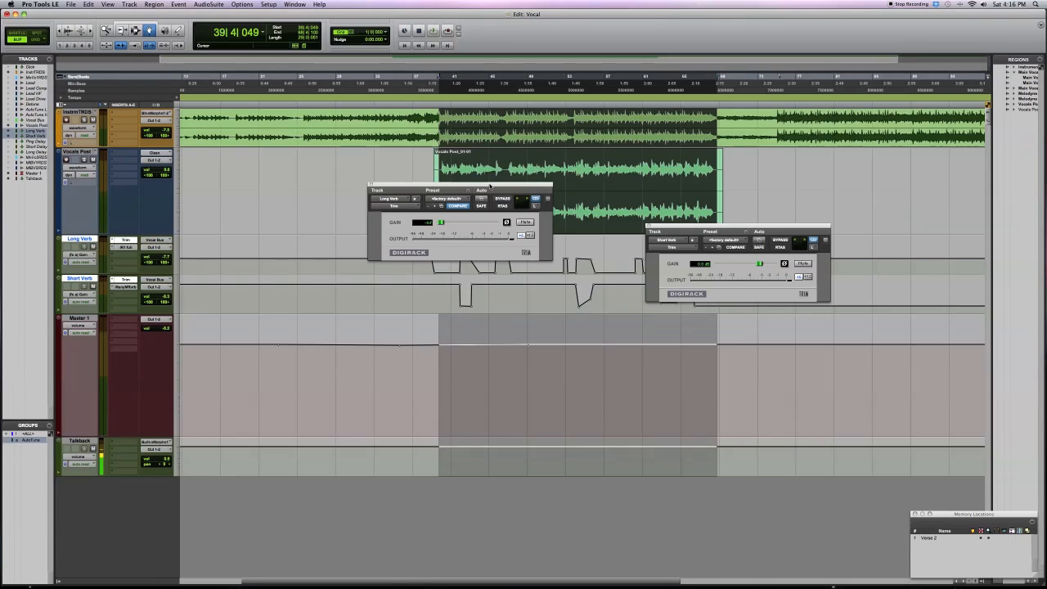
pyautogui.moveTo(472, 182); pyautogui.dragTo(305, 158)
pyautogui.moveTo(758, 225); pyautogui.dragTo(830, 160)
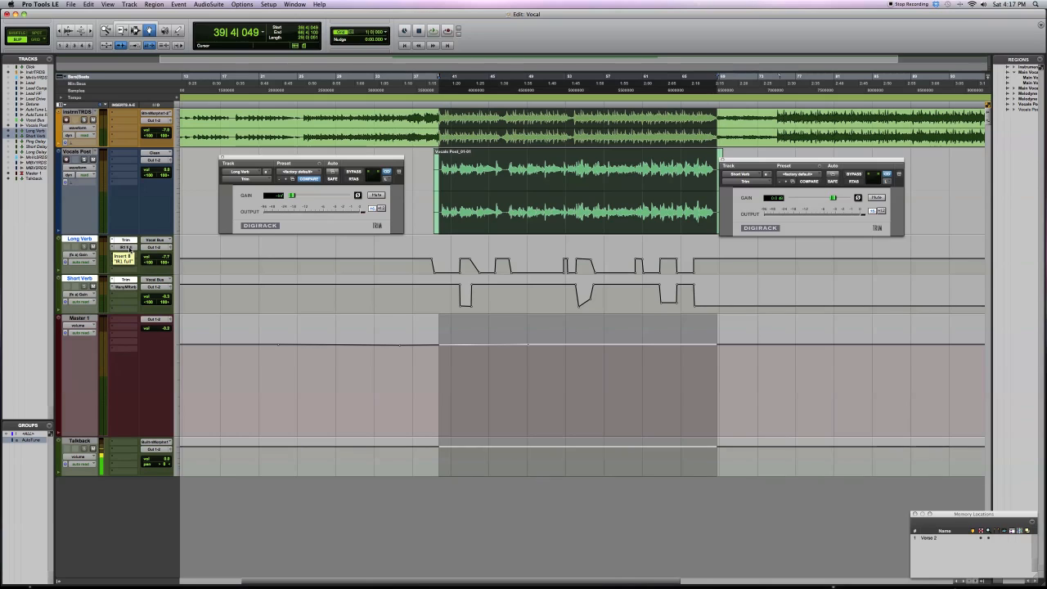
# Play the selection, open Short Verb's Manny Marroquin Reverb in the Mix window, and close both Trim plug-in windows.
pyautogui.press('space')
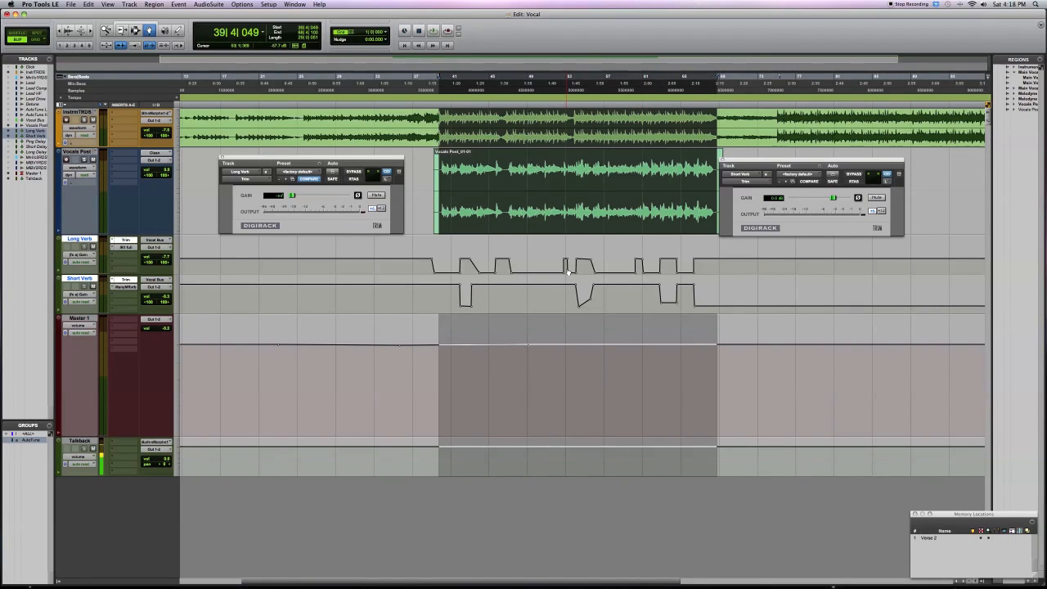
pyautogui.press('super+equal')
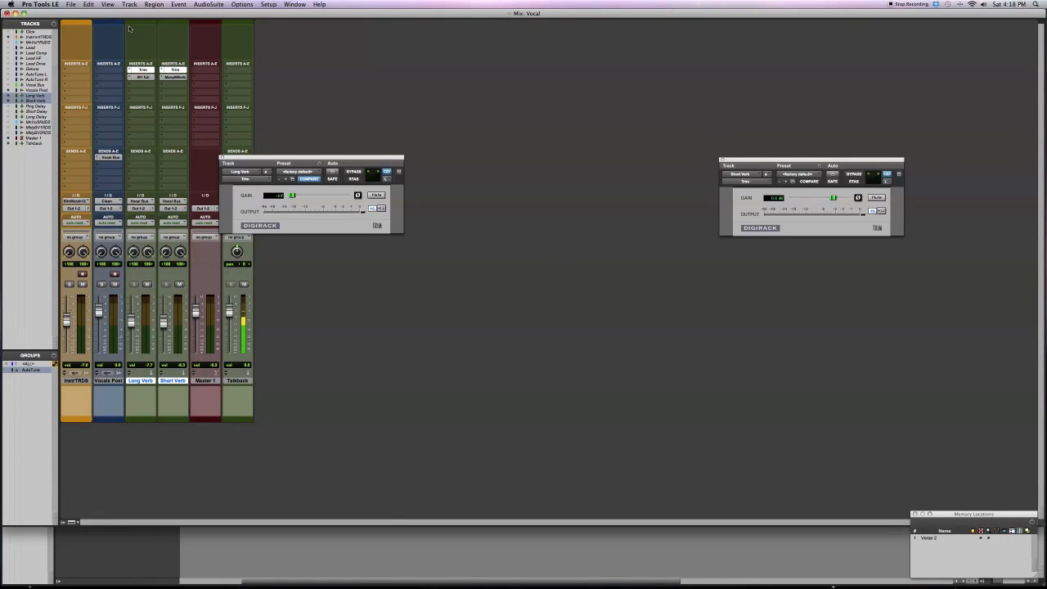
pyautogui.click(174, 77)
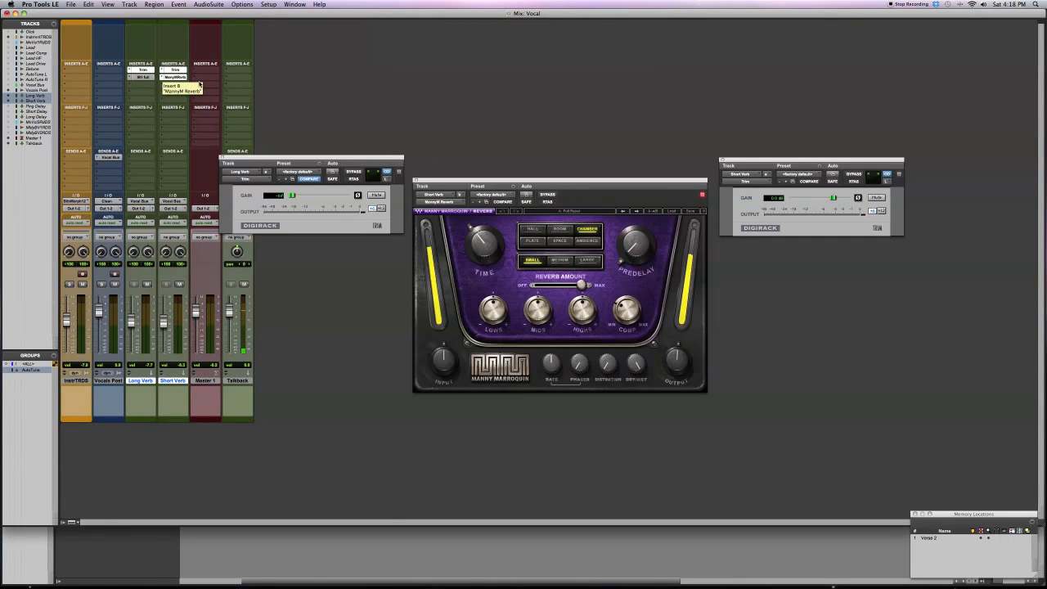
pyautogui.click(221, 157)
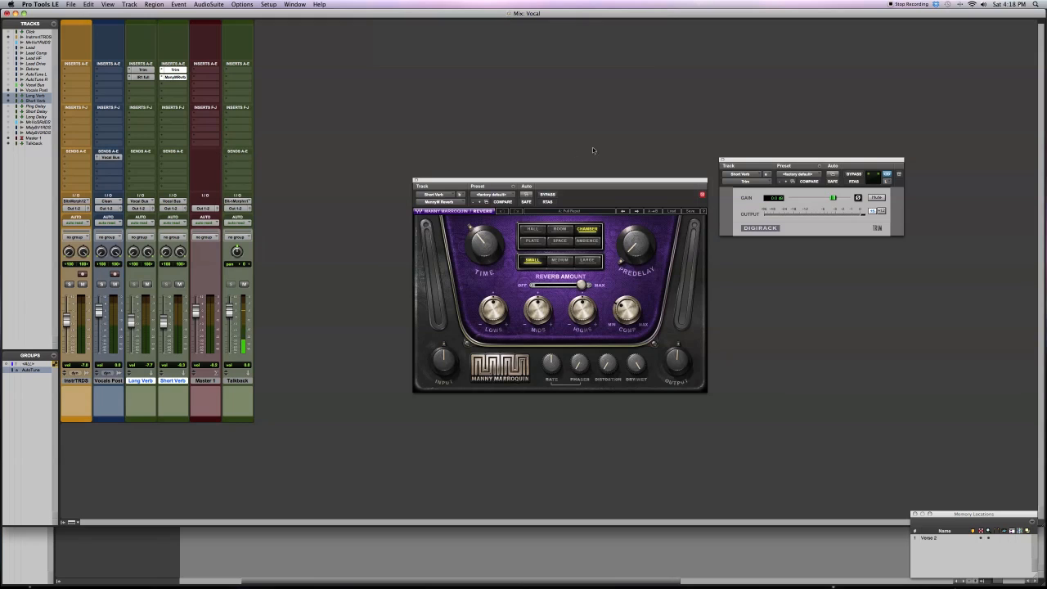
pyautogui.click(721, 160)
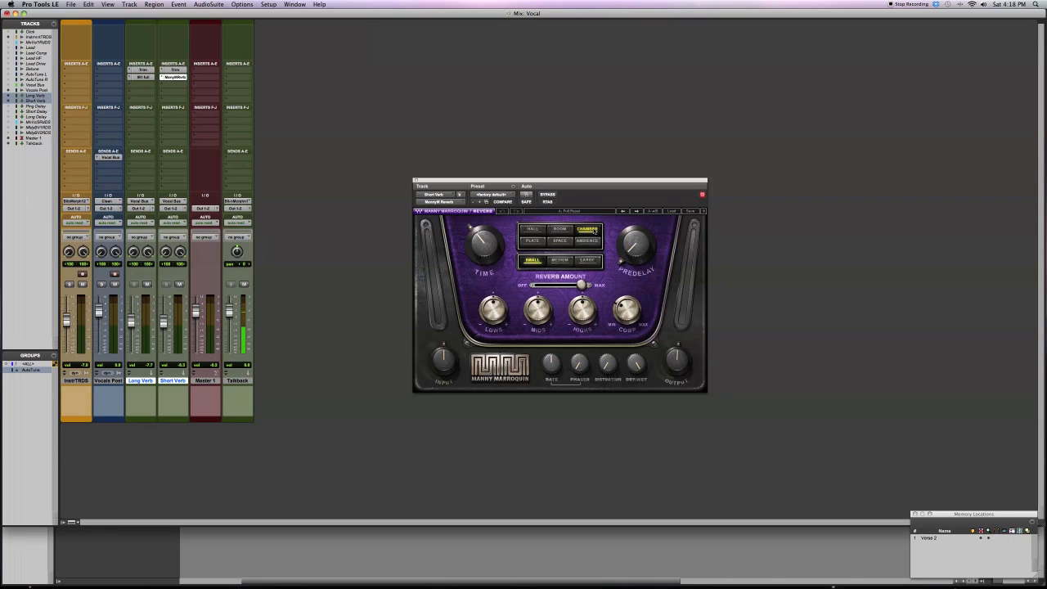
# Mute Long Verb, solo Vocals Post, and play the vocal with Short Verb as the only reverb.
pyautogui.click(146, 284)
pyautogui.click(102, 283)
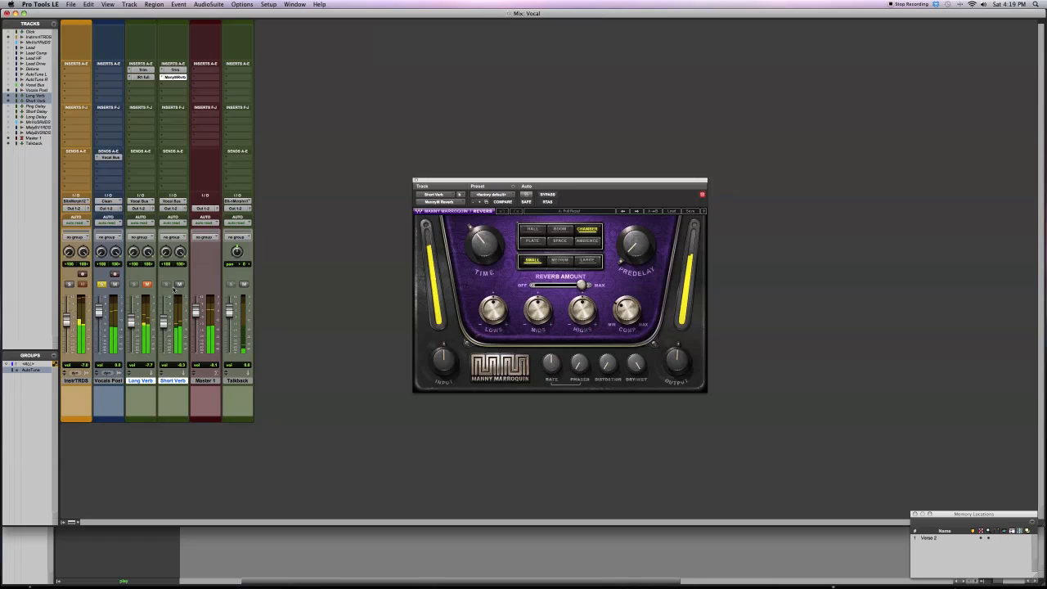
pyautogui.press('space')
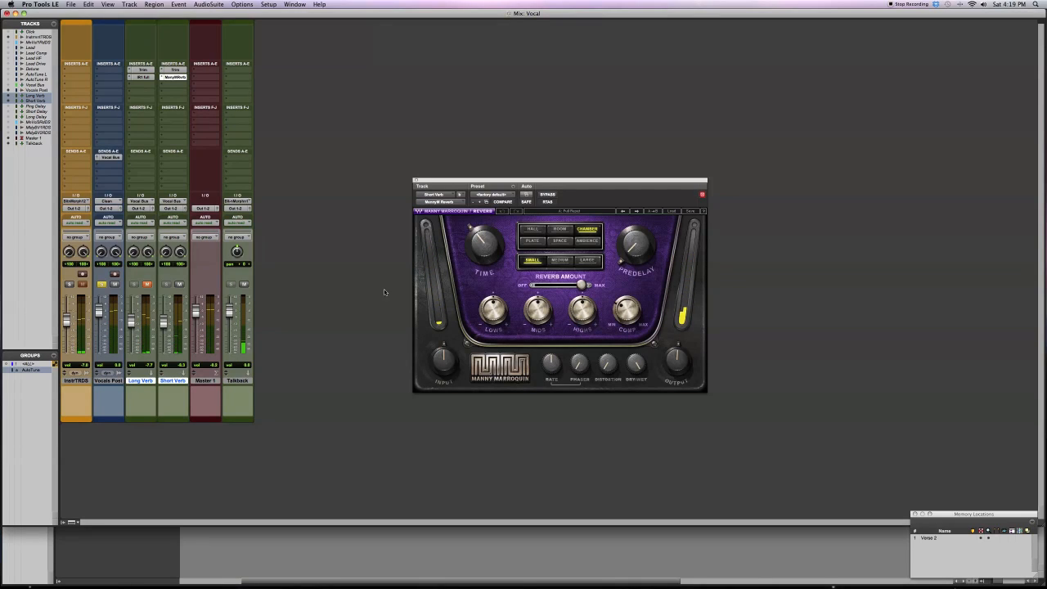
# Open Long Verb's IR1 reverb and audition it with Long Verb unmuted and Short Verb muted, restoring Short Verb at the end.
pyautogui.moveTo(491, 241)
pyautogui.click(145, 77)
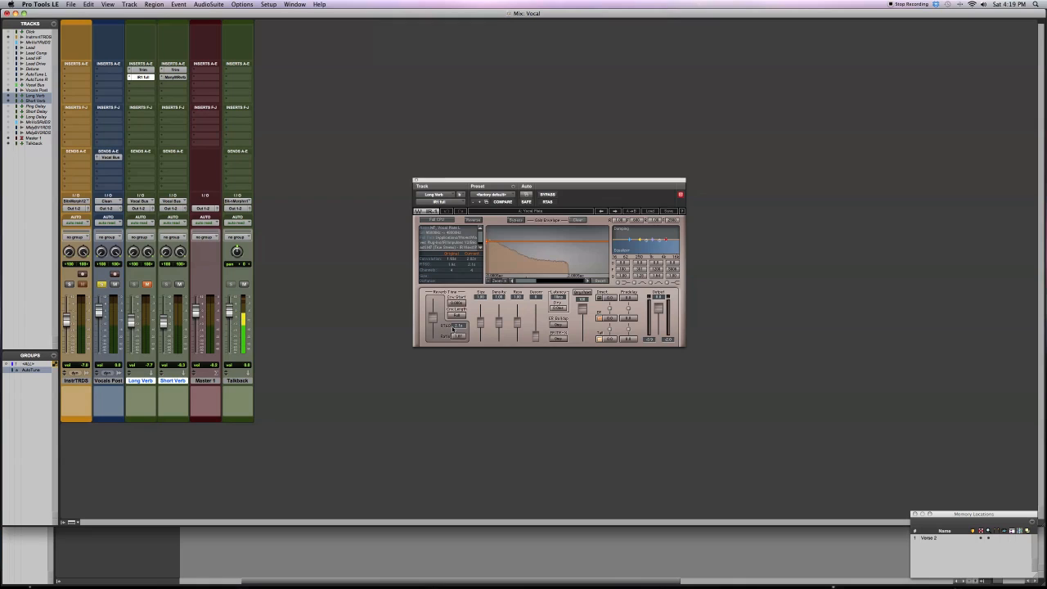
pyautogui.click(147, 284)
pyautogui.press('space')
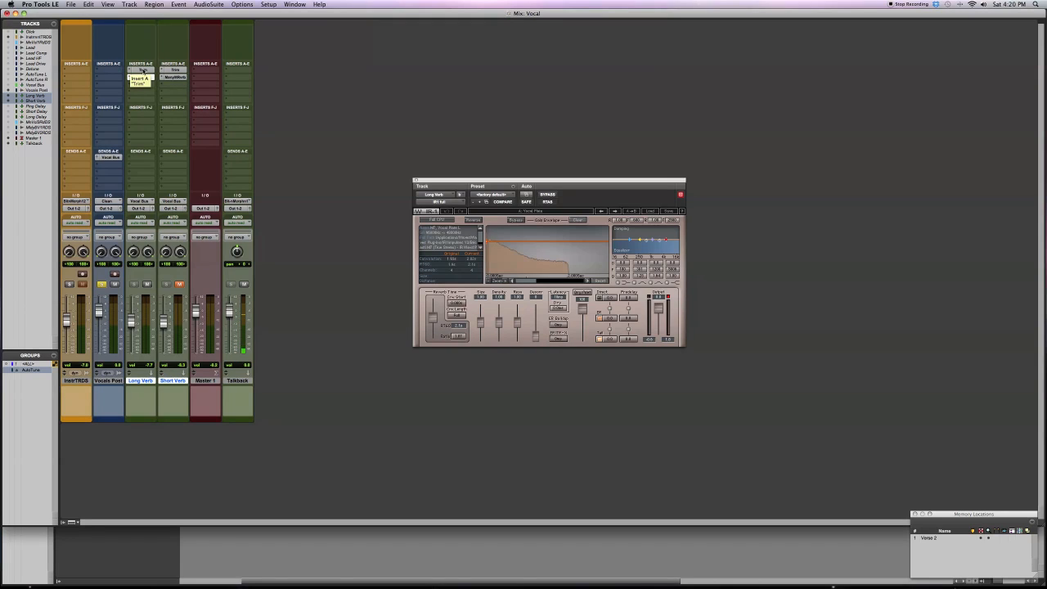
pyautogui.click(180, 285)
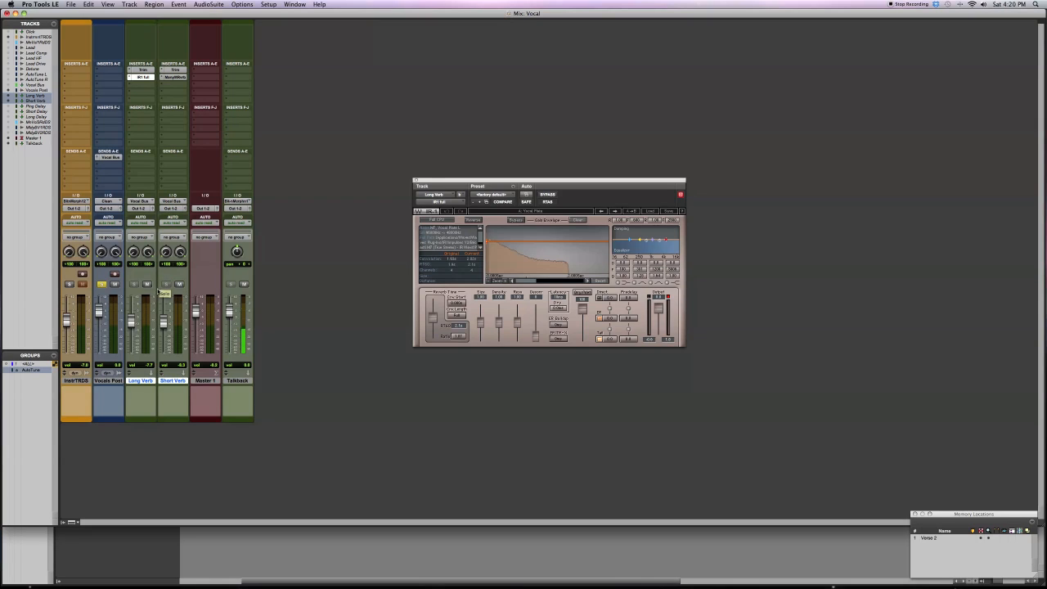
# Show the Ping Delay, Short Delay and Long Delay tracks in the mixer and make all three active.
pyautogui.click(38, 106)
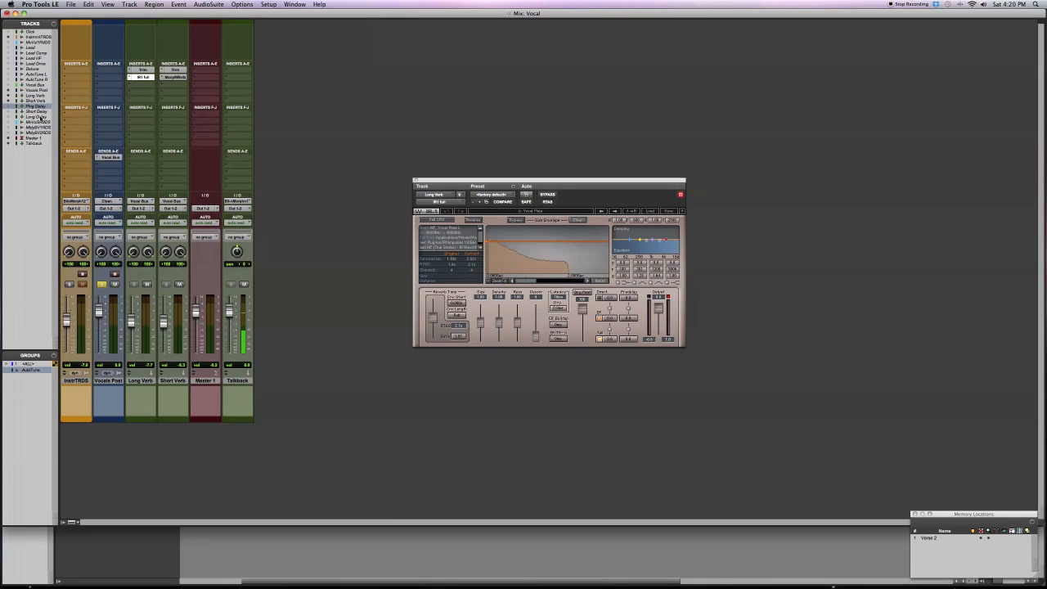
pyautogui.keyDown('shift'); pyautogui.click(40, 117); pyautogui.keyUp('shift')
pyautogui.click(7, 106)
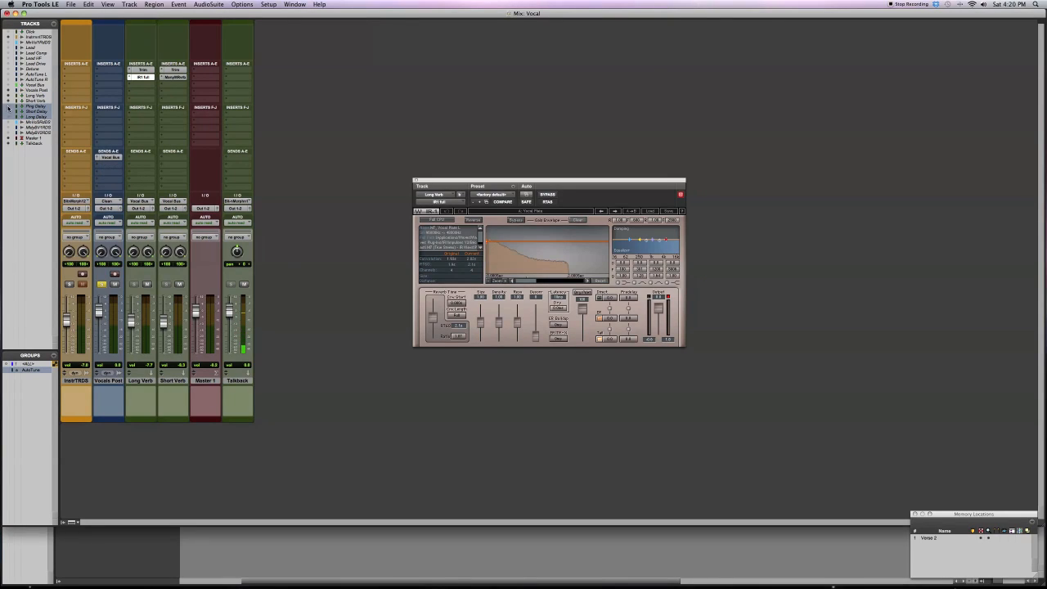
pyautogui.click(8, 112)
pyautogui.click(8, 117)
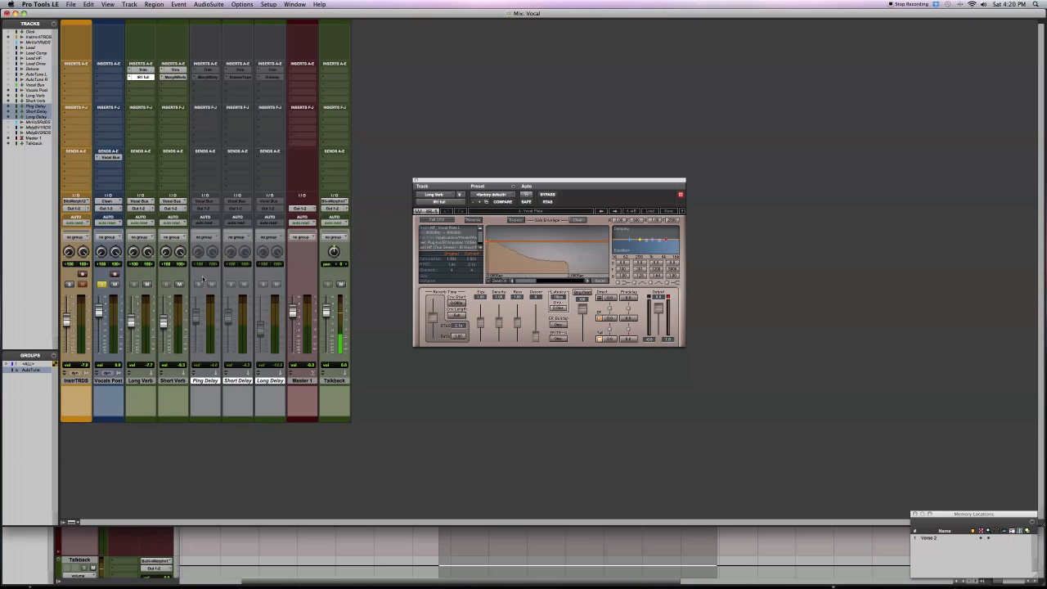
pyautogui.rightClick(214, 381)
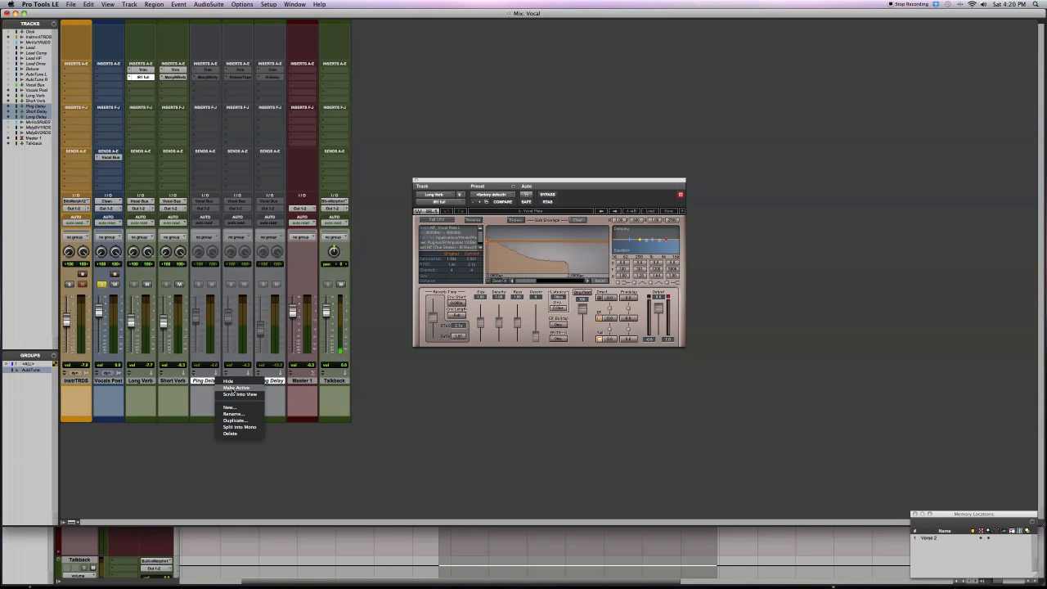
pyautogui.click(225, 388)
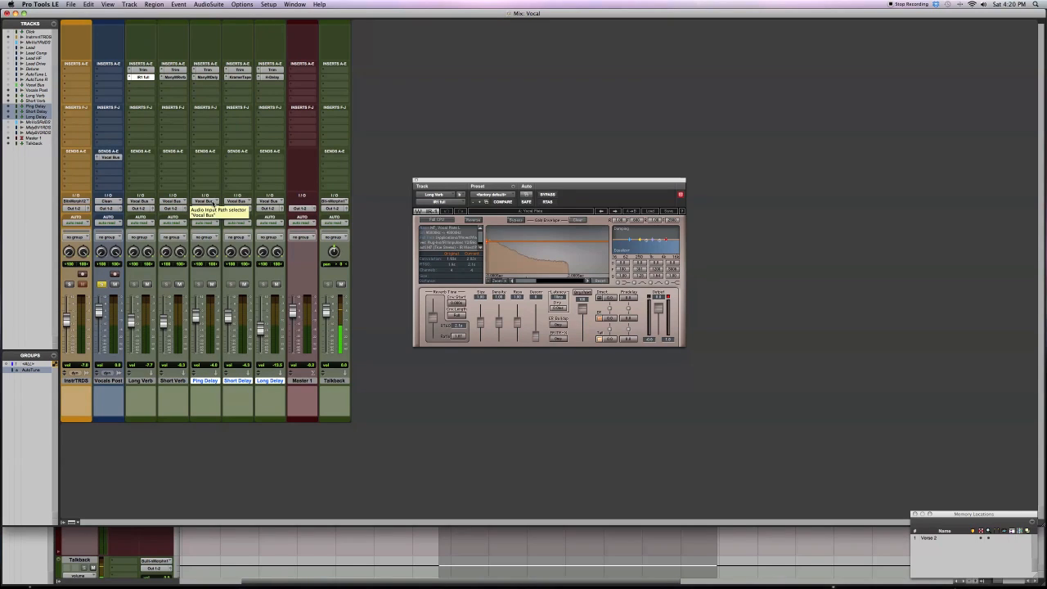
# Open Ping Delay's Manny Marroquin Delay and mute Long Verb, Short Verb, Short Delay and Long Delay.
pyautogui.click(208, 77)
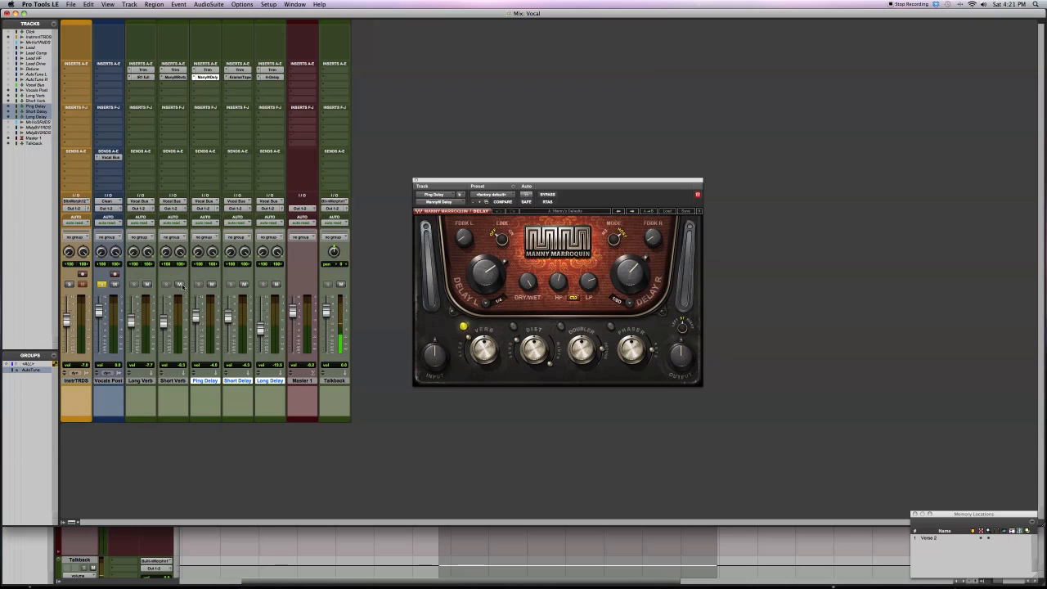
pyautogui.click(146, 284)
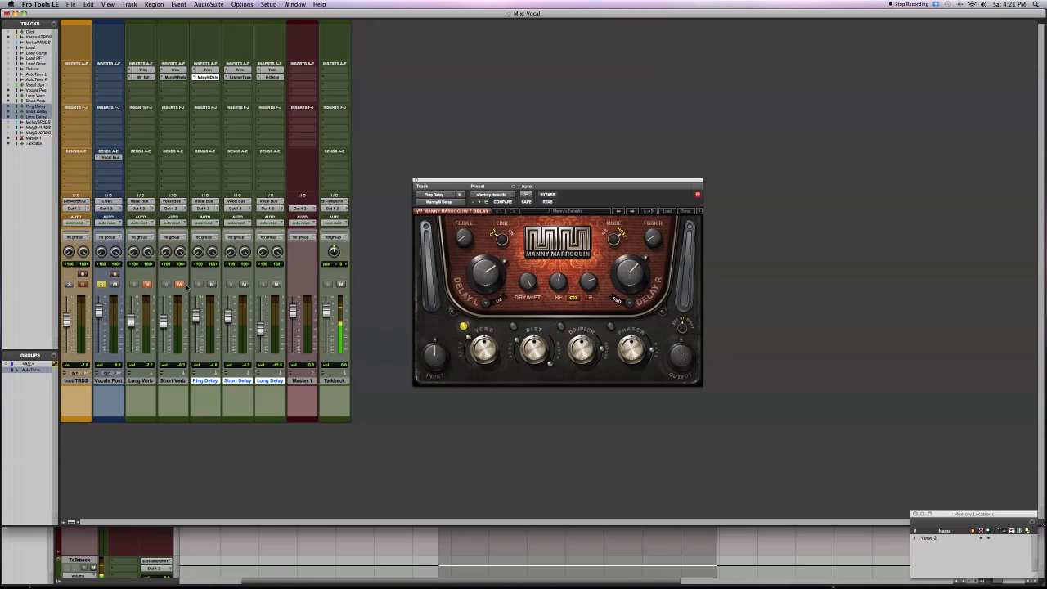
pyautogui.click(242, 283)
# In the Edit window, move the Ping Delay plug-in clear of the automation lanes and play the selection.
pyautogui.moveTo(560, 278)
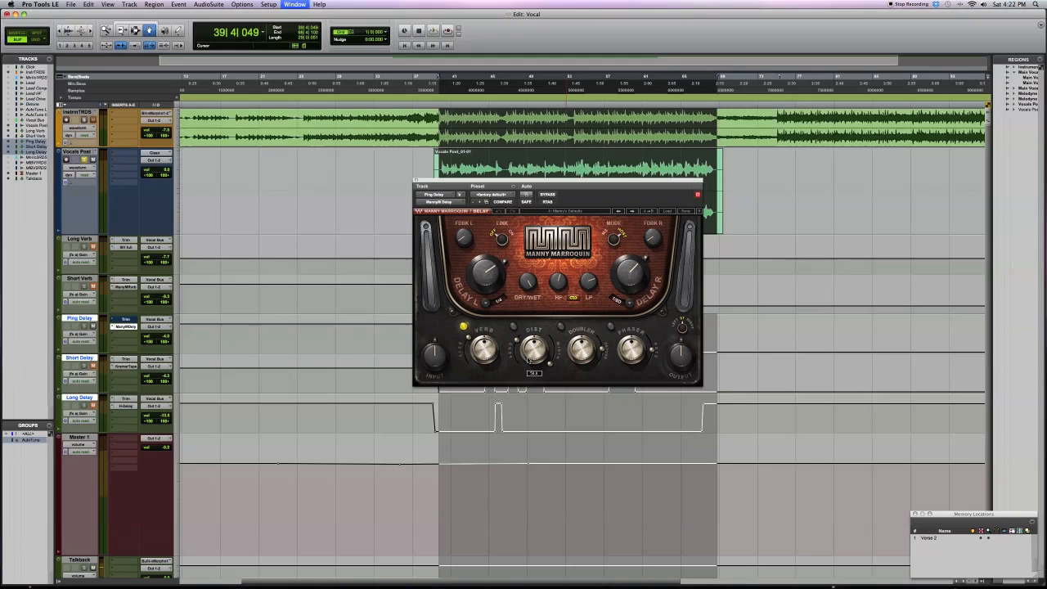
pyautogui.press('super+equal')
pyautogui.moveTo(583, 180); pyautogui.dragTo(362, 64)
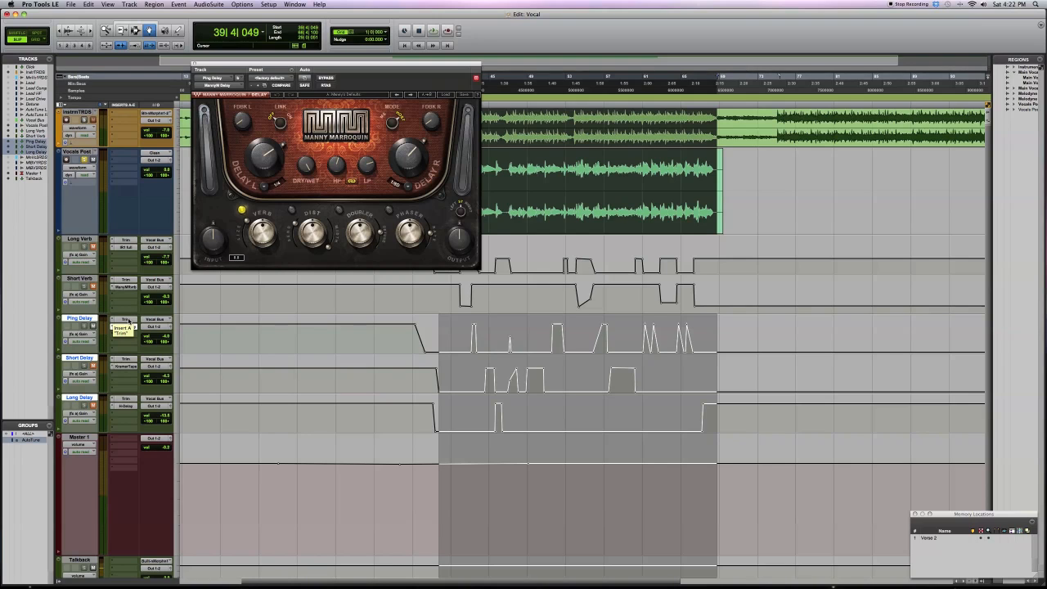
pyautogui.press('space')
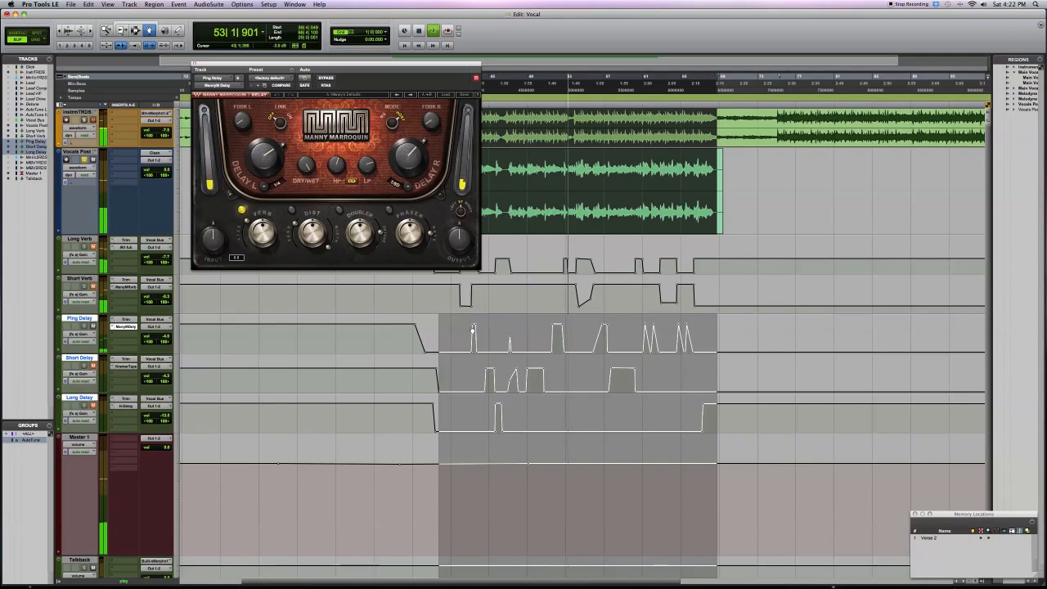
pyautogui.press('space')
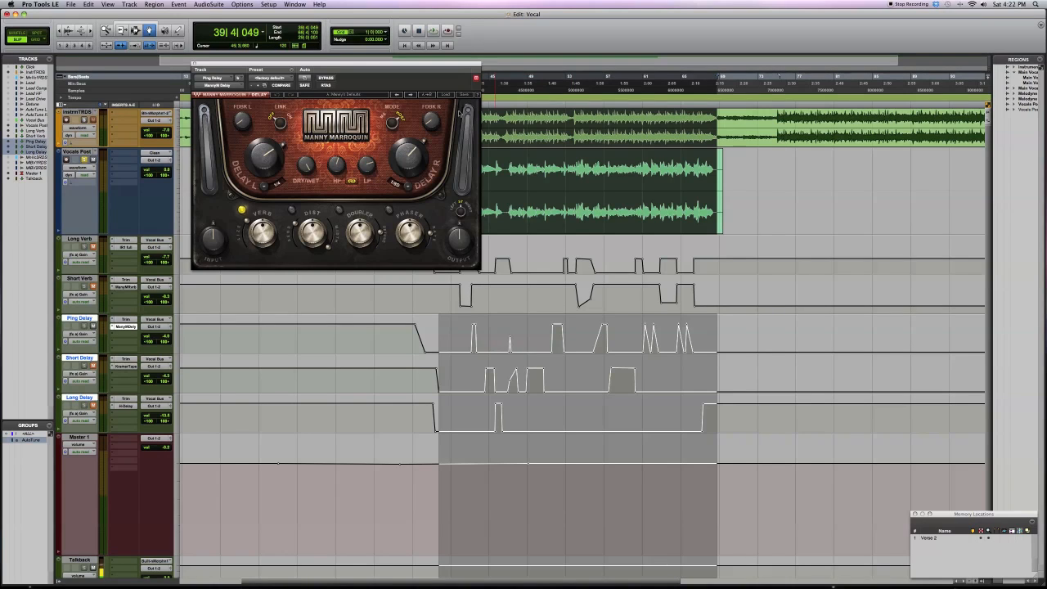
# Close Ping Delay's plug-in, open Short Delay's Kramer Master Tape in the Mix window, and place it clear of the channel strips.
pyautogui.moveTo(434, 126)
pyautogui.click(194, 65)
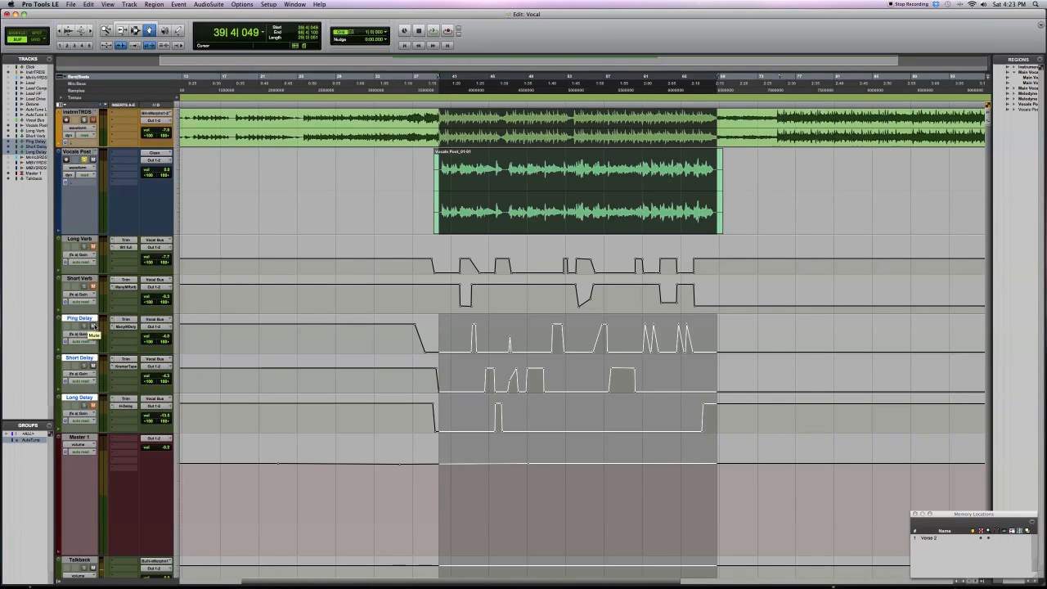
pyautogui.press('super+equal')
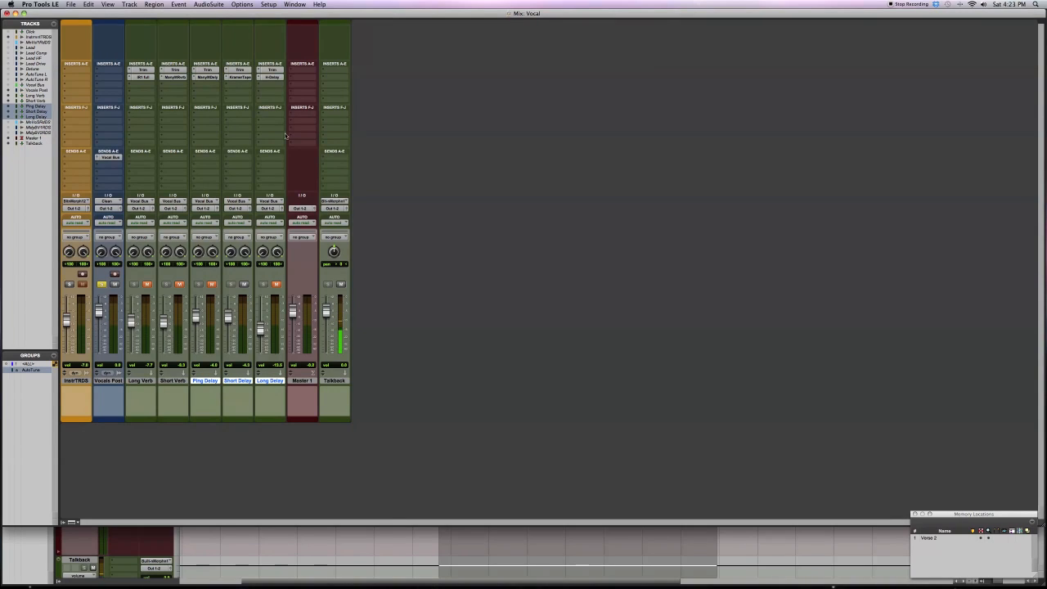
pyautogui.click(239, 77)
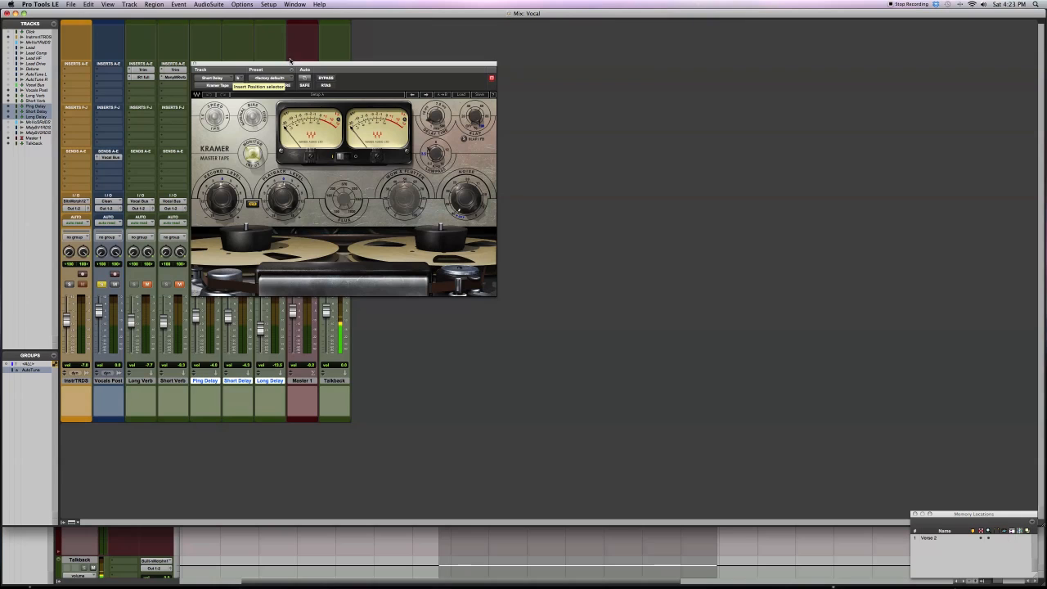
pyautogui.moveTo(289, 63); pyautogui.dragTo(474, 83)
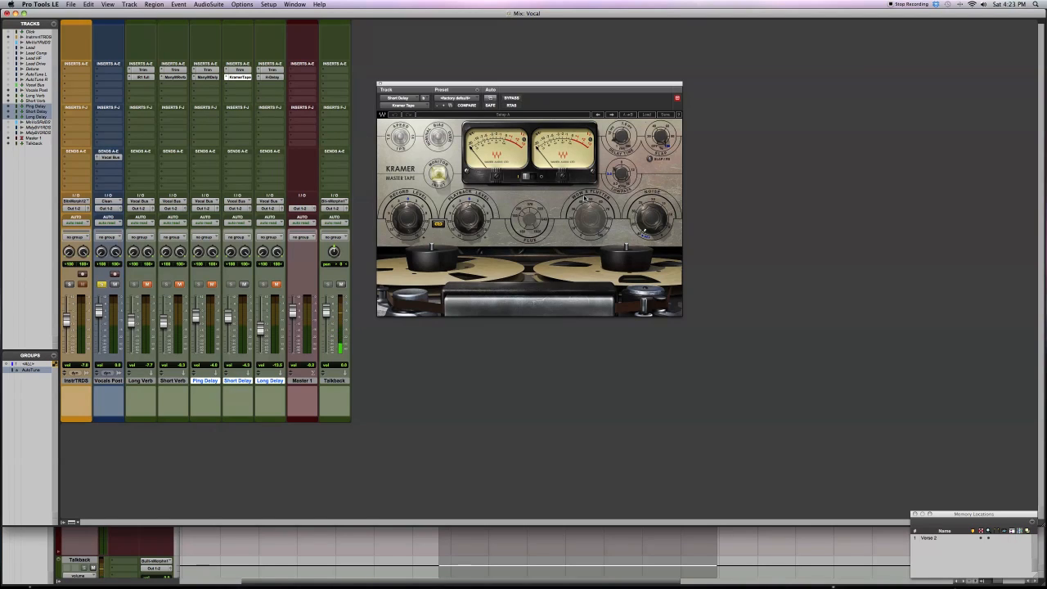
# Point out Kramer Master Tape's delay time control, bypass Short Delay's Trim plug-in, and play the vocal.
pyautogui.click(621, 138)
pyautogui.click(621, 137)
pyautogui.click(240, 70)
pyautogui.press('space')
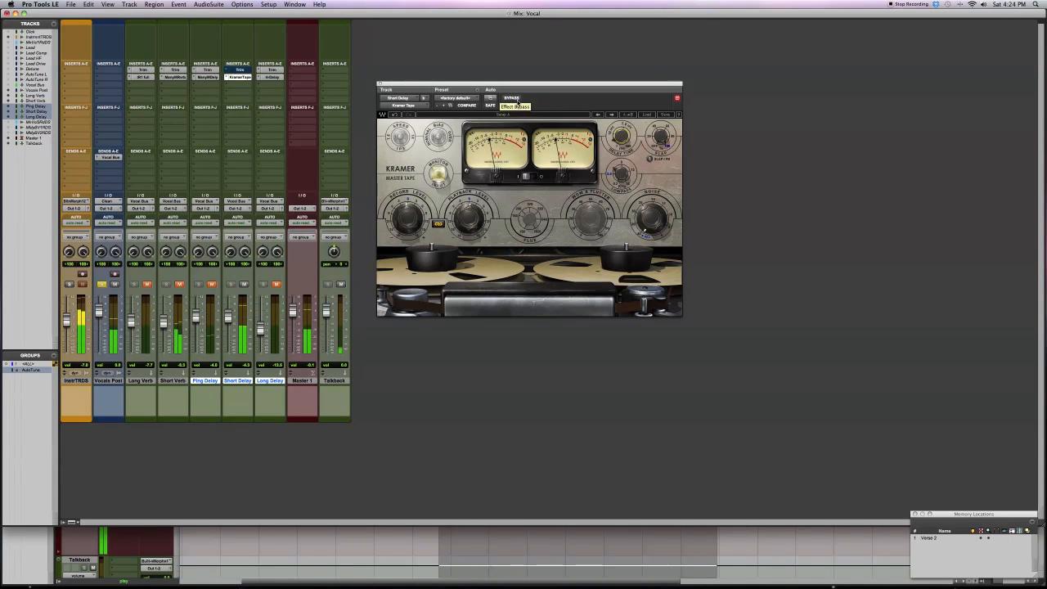
# Toggle Short Delay's mute repeatedly during playback to compare the vocal with and without the delay.
pyautogui.click(245, 285)
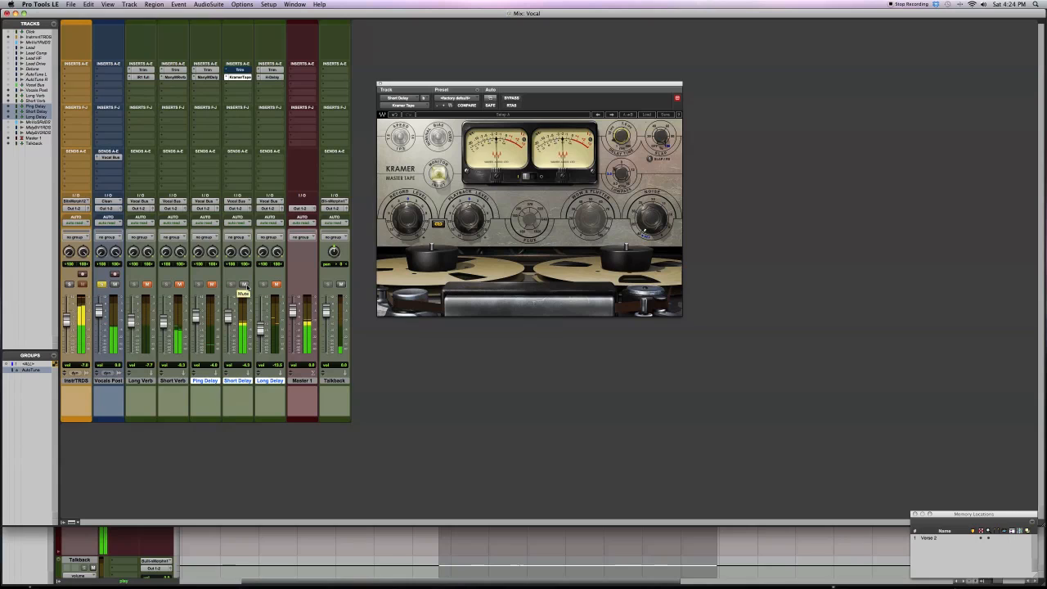
pyautogui.click(246, 286)
pyautogui.click(245, 285)
pyautogui.click(246, 285)
pyautogui.click(245, 286)
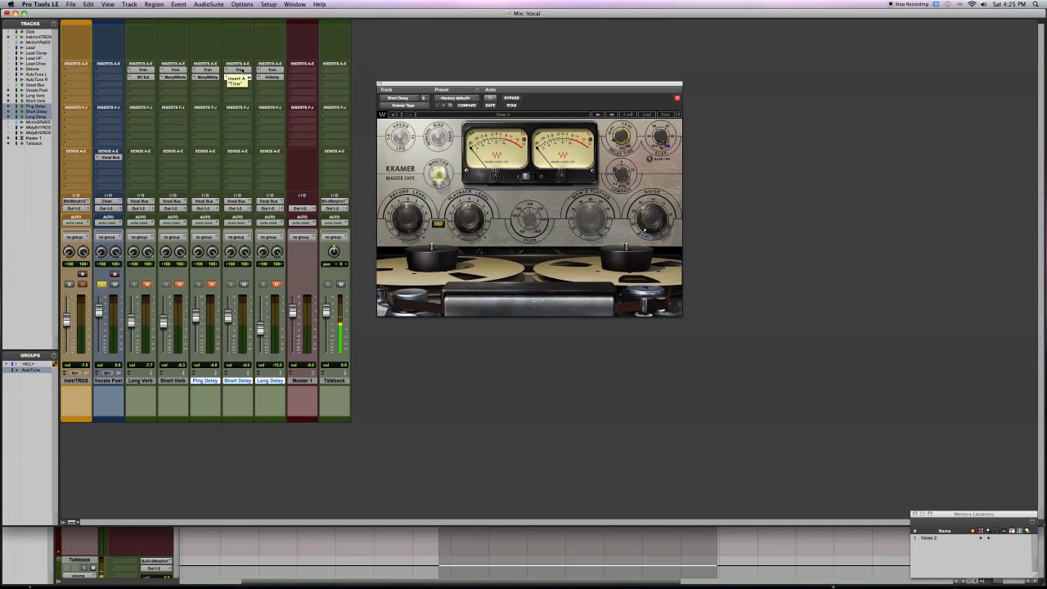
# Return to the Edit window and play the selection to hear the Short Delay automation.
pyautogui.press('super+equal')
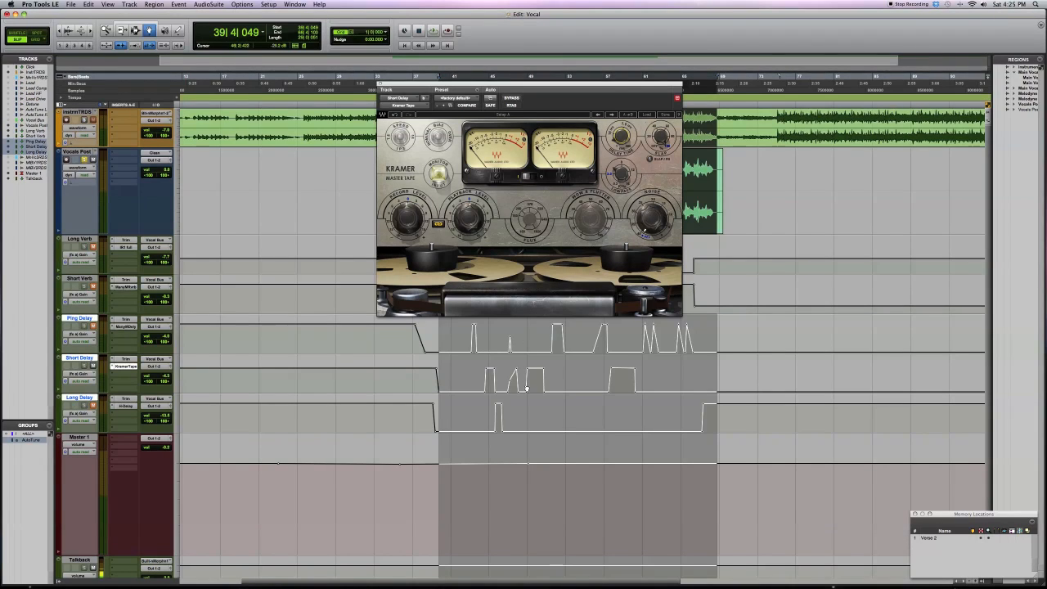
pyautogui.press('space')
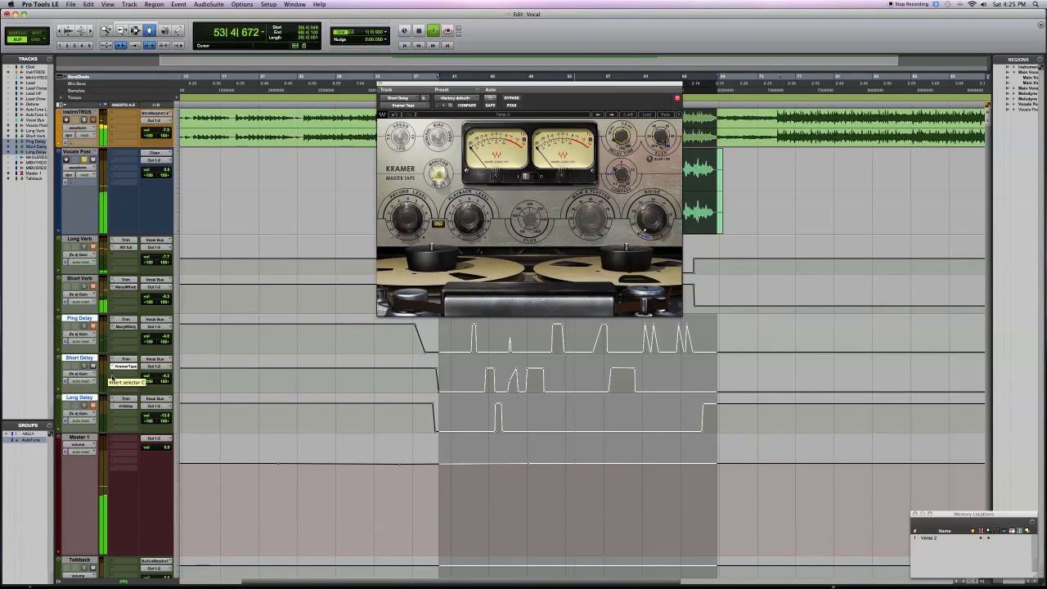
pyautogui.press('space')
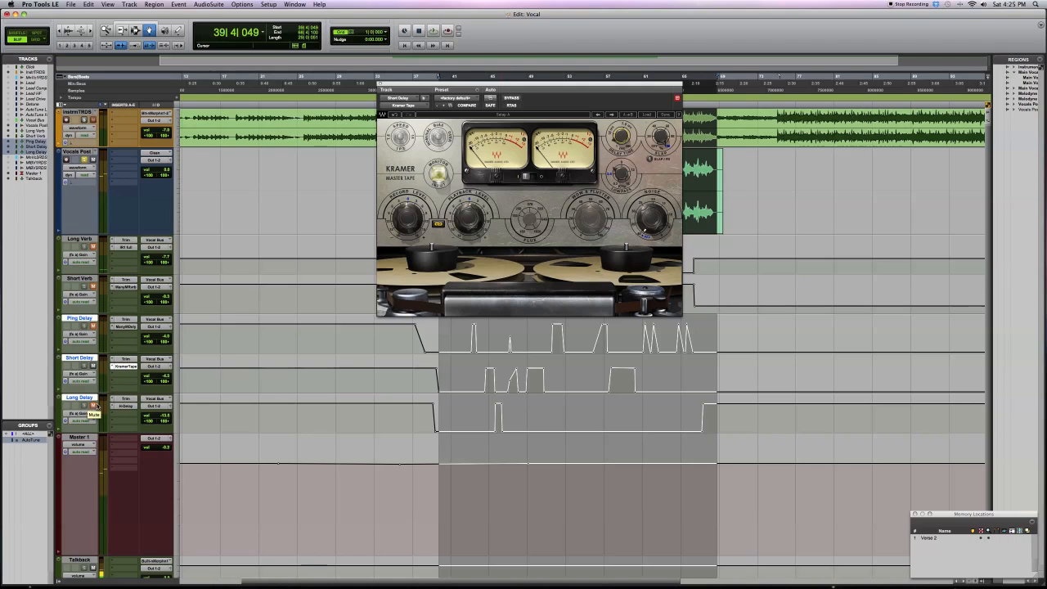
# Unmute Long Delay in place of Short Delay, play the vocal with Long Delay's H-Delay open, and return to the Edit window.
pyautogui.click(93, 407)
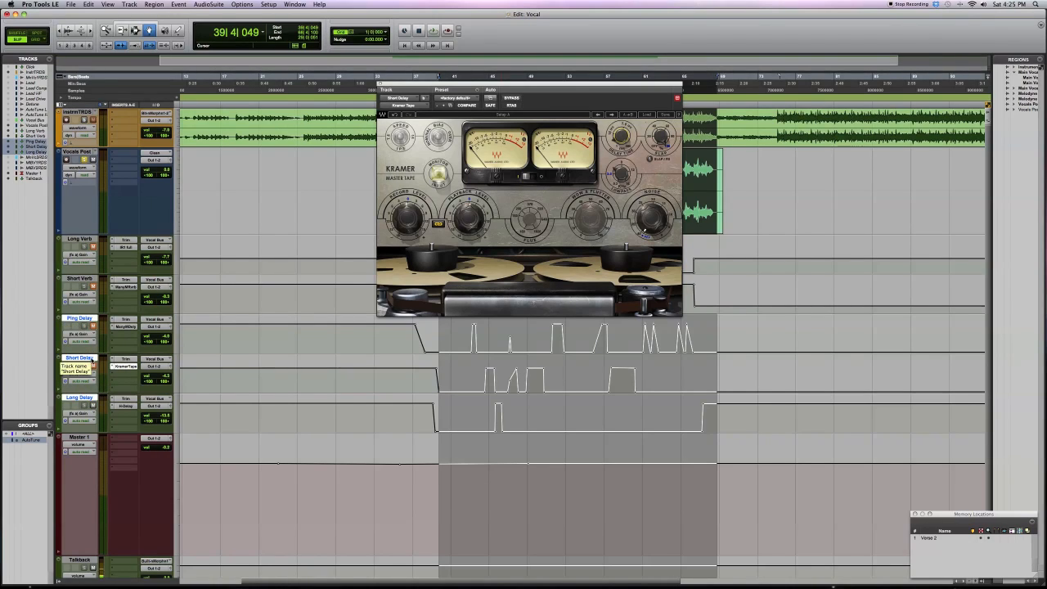
pyautogui.press('super+equal')
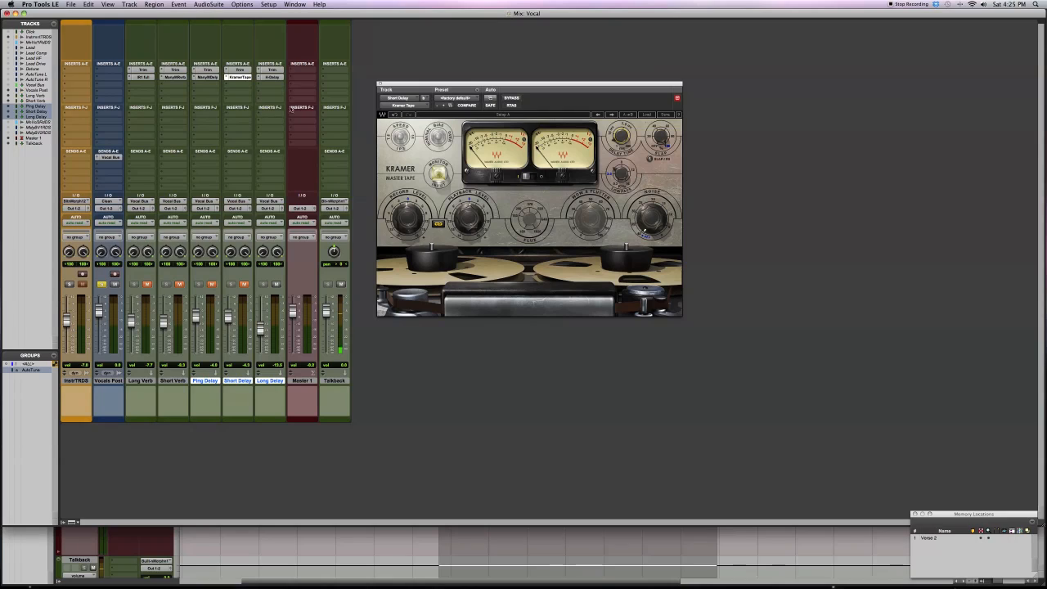
pyautogui.click(280, 78)
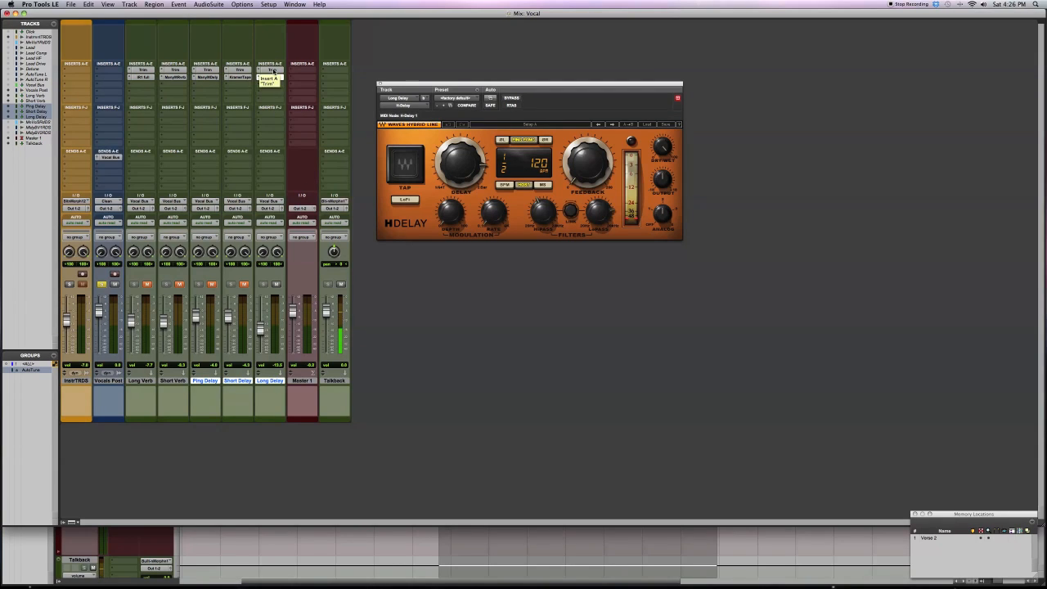
pyautogui.press('space')
pyautogui.press('super+equal')
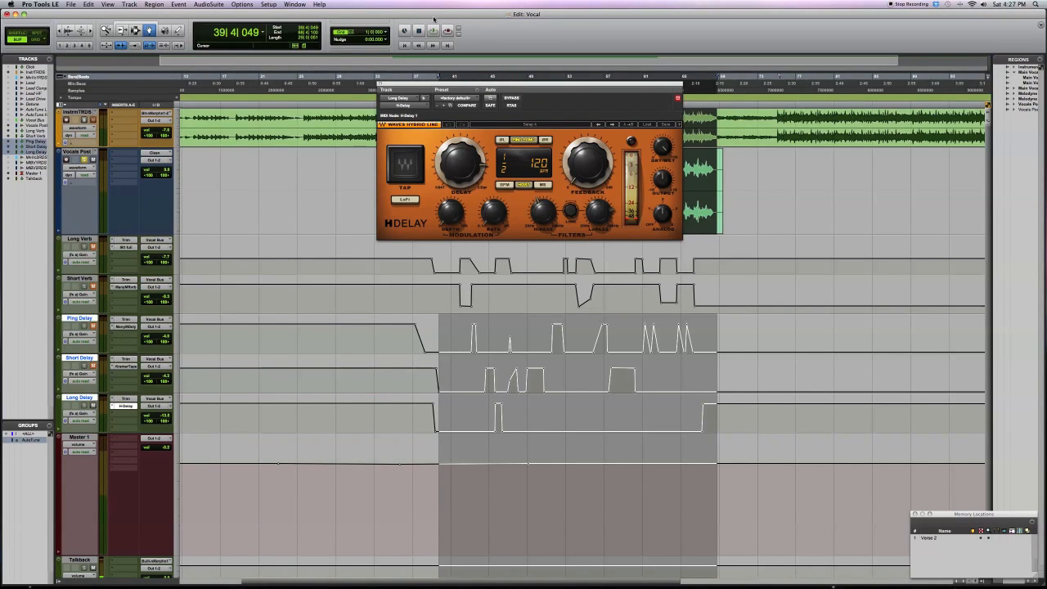
# Move H-Delay's window off the vocal and close it, playing from about bar 45 and about bar 65 to hear Long Delay's automation.
pyautogui.moveTo(500, 92); pyautogui.dragTo(738, 208)
pyautogui.click(489, 79)
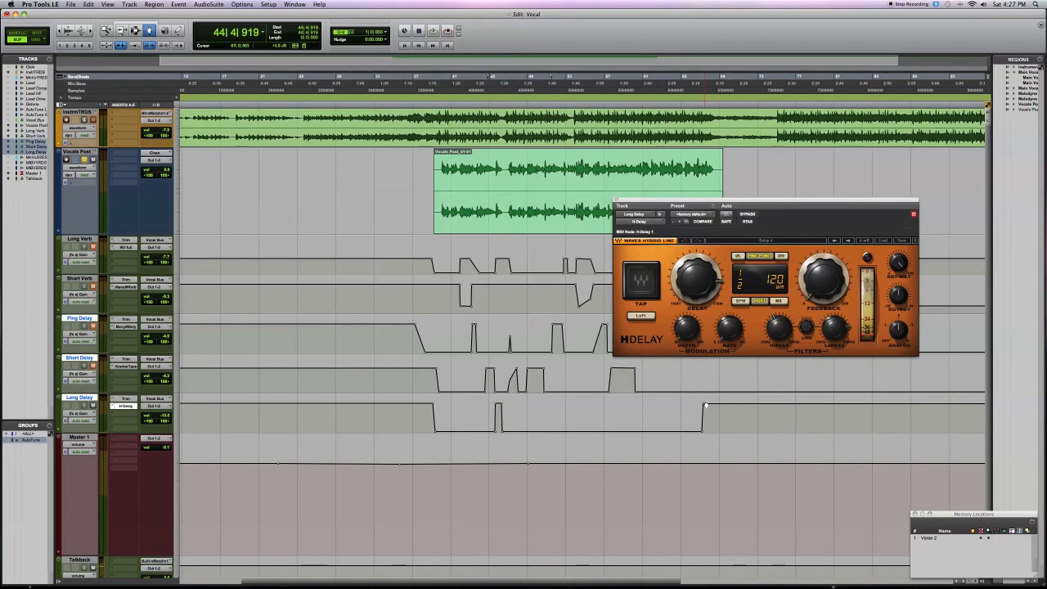
pyautogui.press('space')
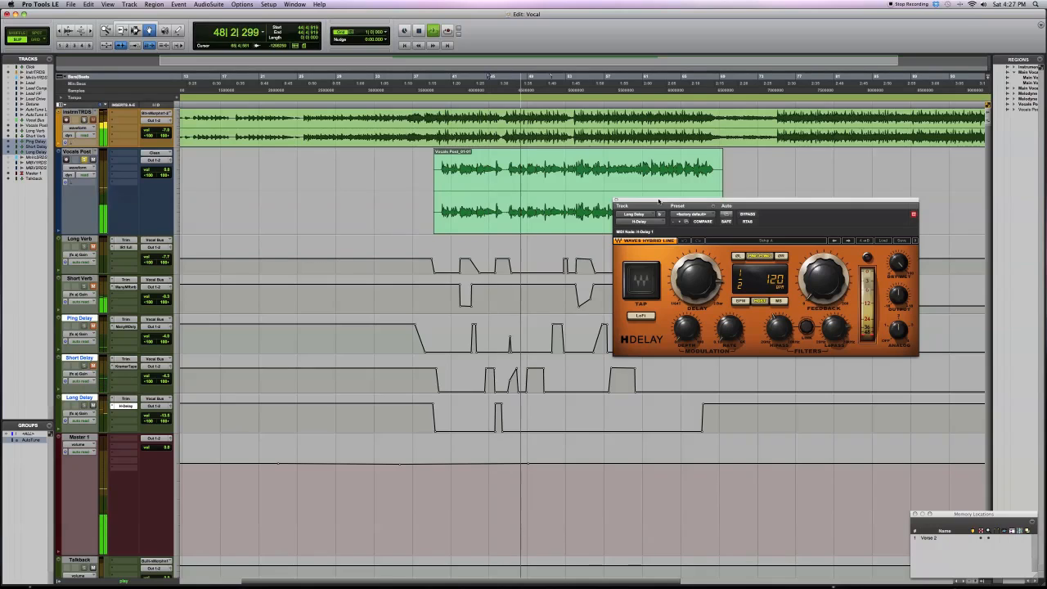
pyautogui.click(615, 202)
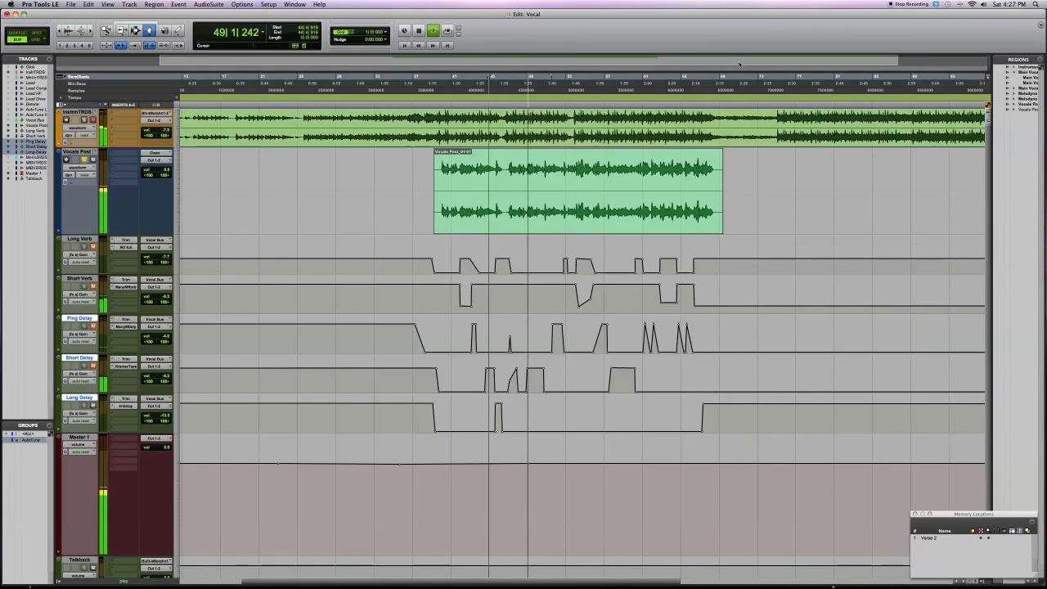
pyautogui.click(685, 78)
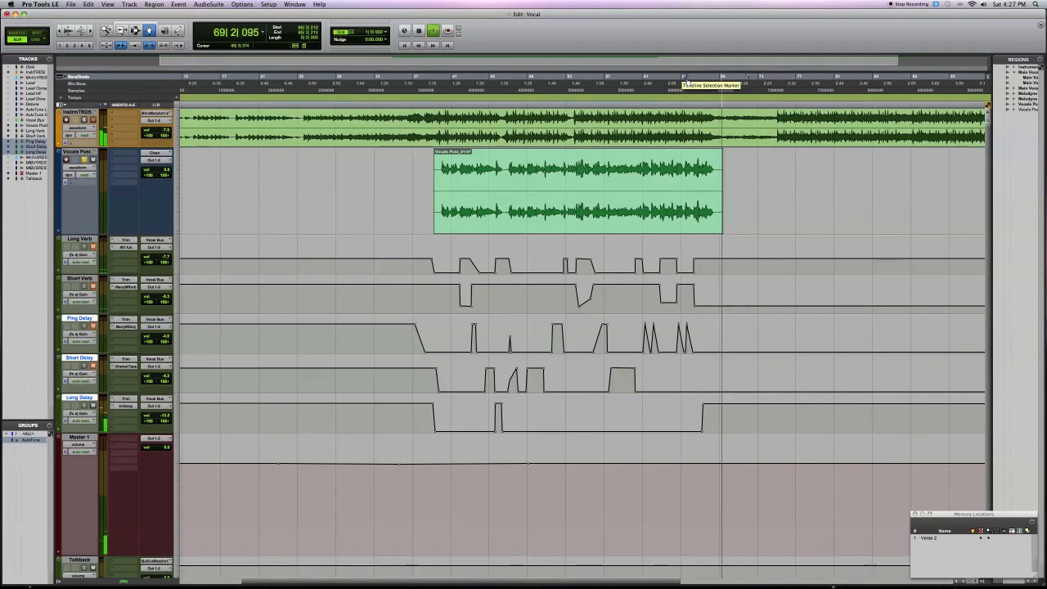
pyautogui.press('space')
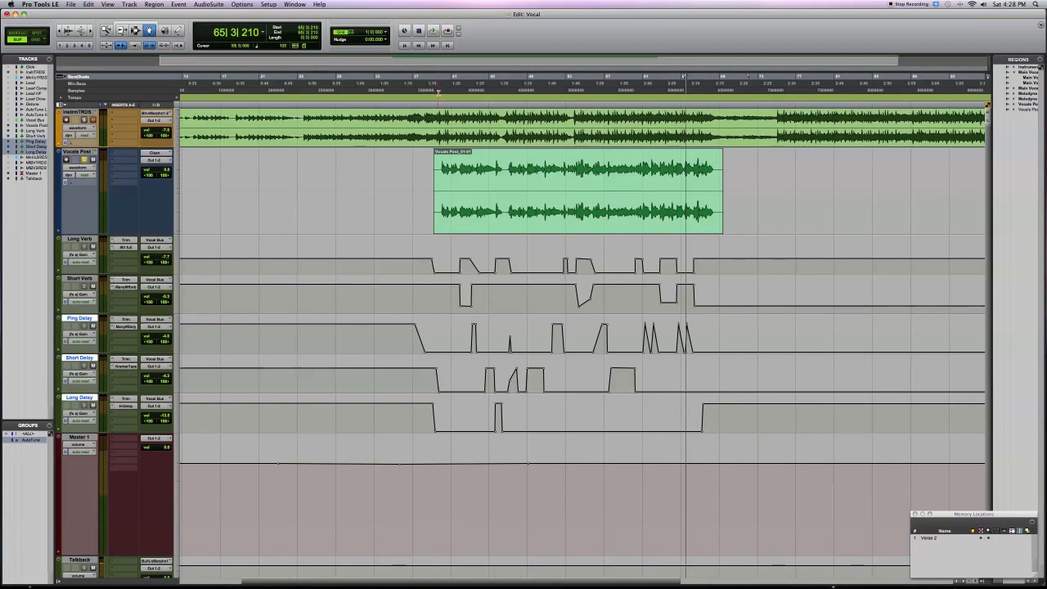
# Play the vocal from just before bar 40 through to its end to hear all the effect automation.
pyautogui.click(439, 80)
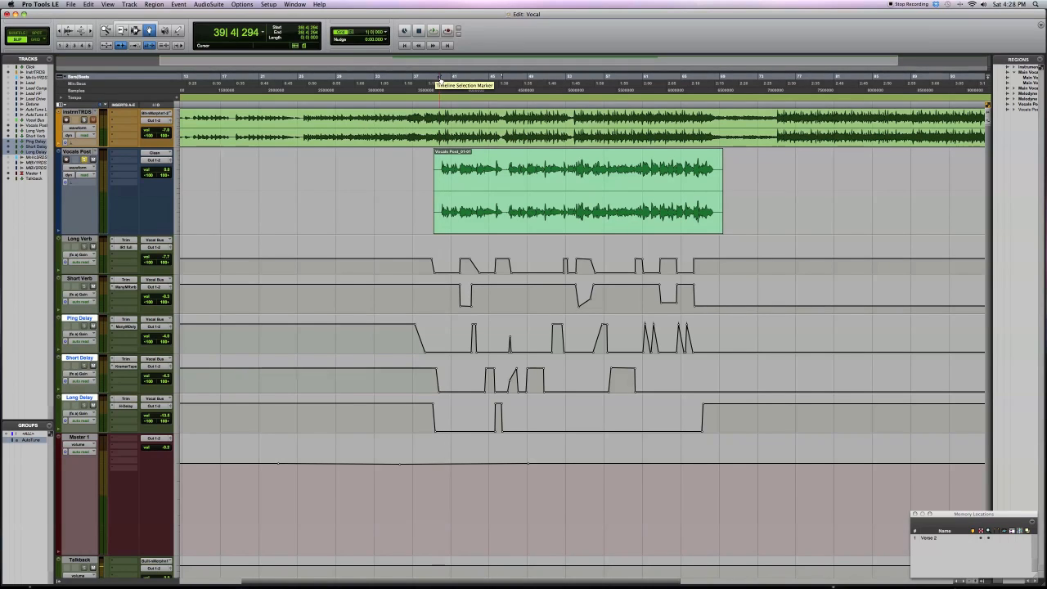
pyautogui.press('space')
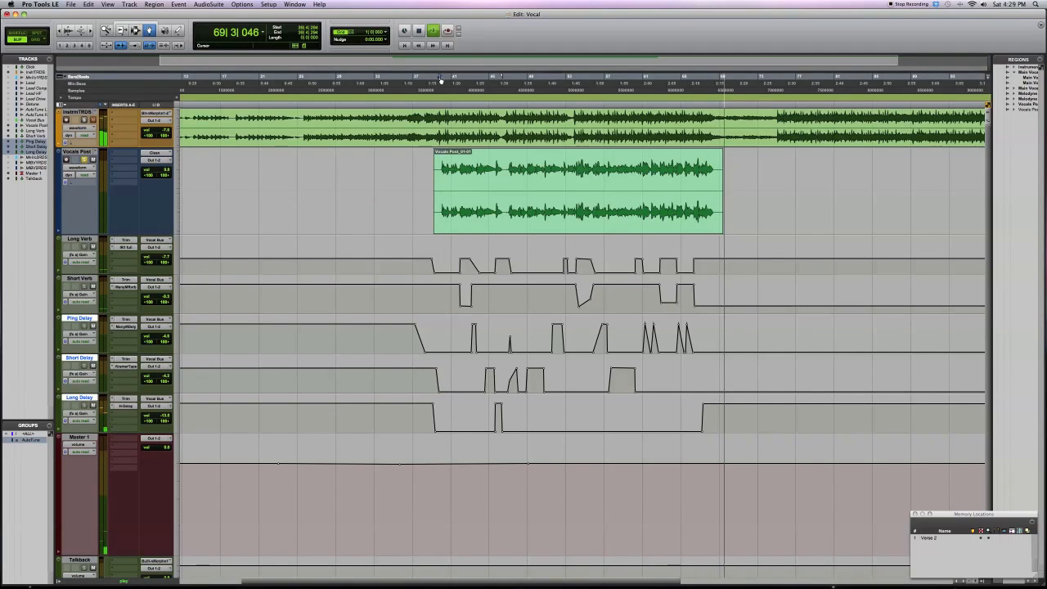
pyautogui.press('space')
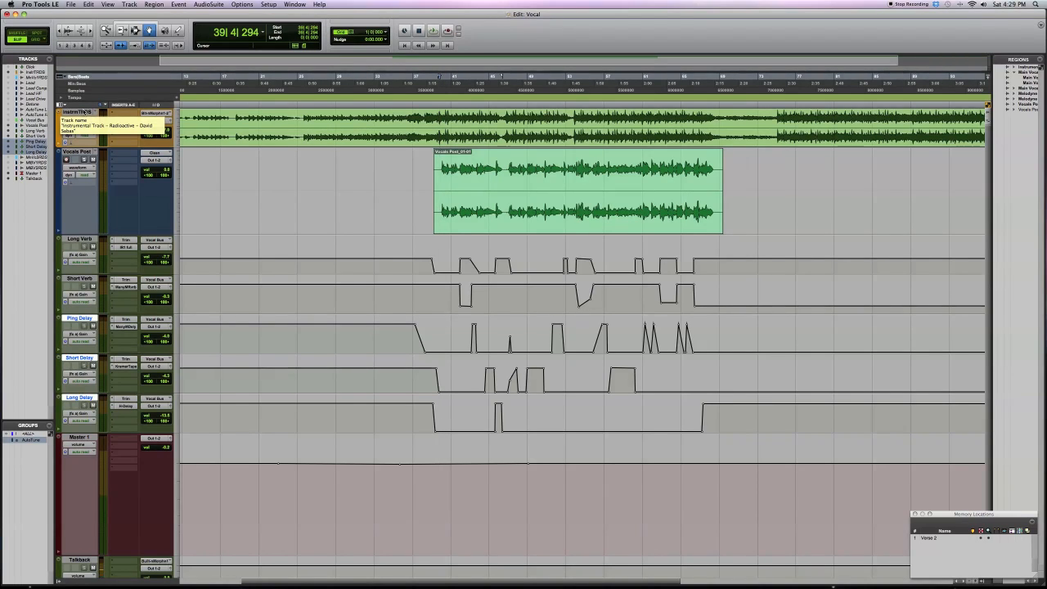
# Review the effect plug-ins in the Mix window: Ping Delay's Trim and MannyM Delay, Short Delay's Kramer Tape, Long Delay's H-Delay and Long Verb's IR1.
pyautogui.press('super+equal')
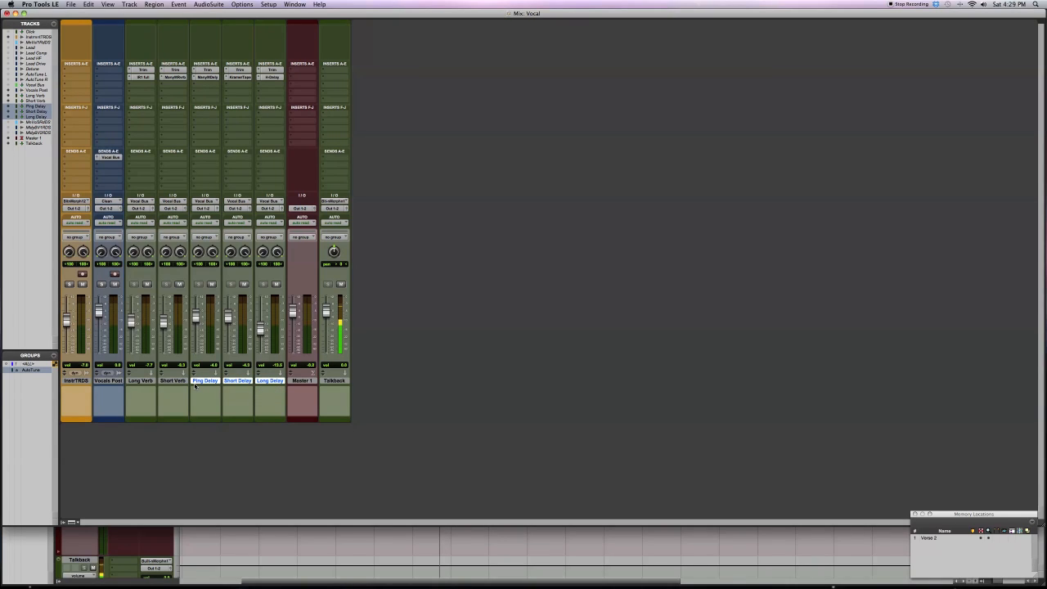
pyautogui.click(194, 70)
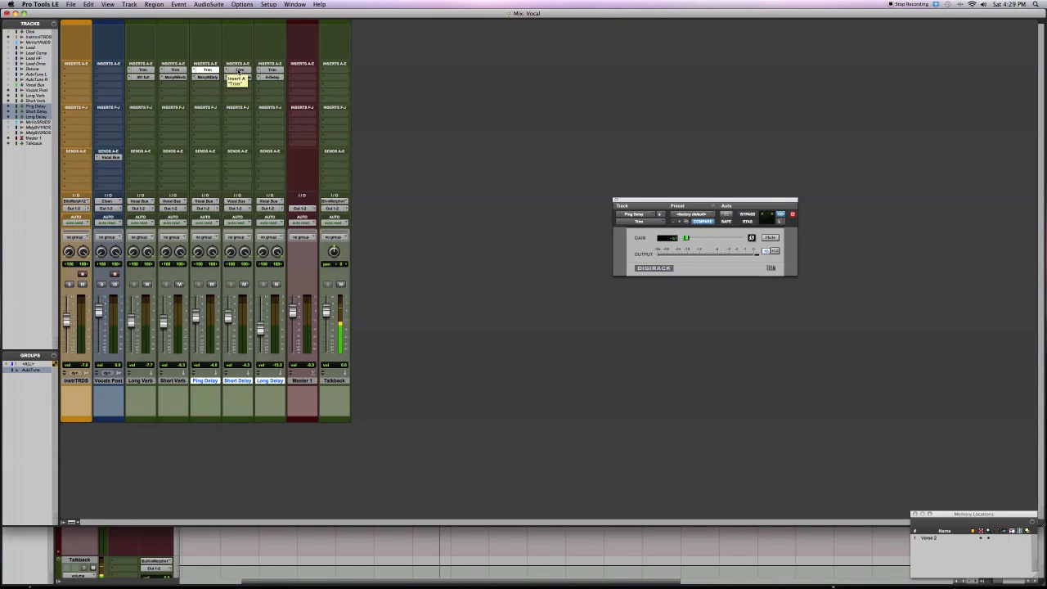
pyautogui.click(235, 77)
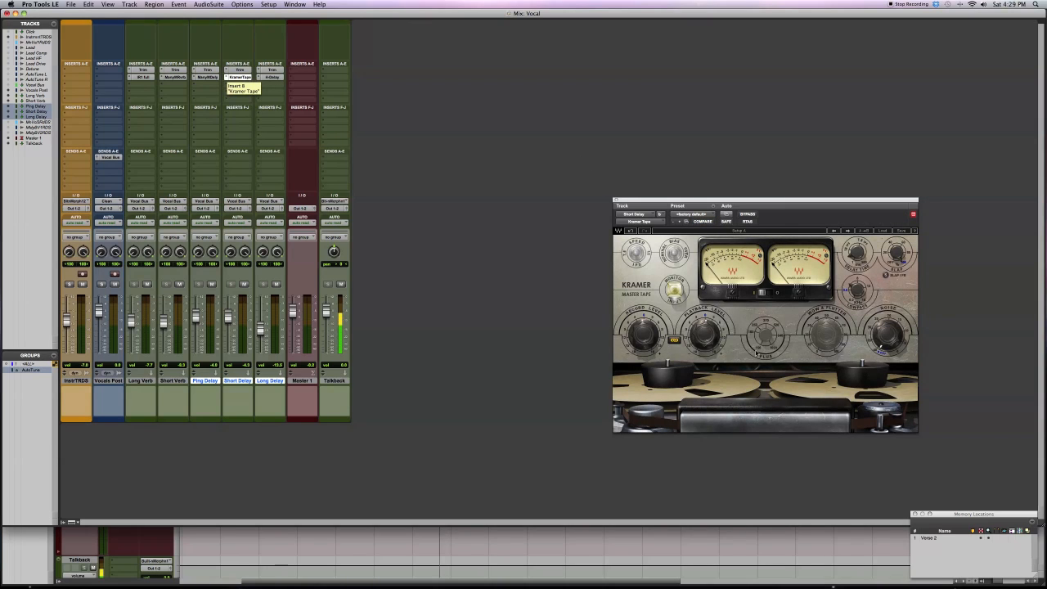
pyautogui.click(271, 77)
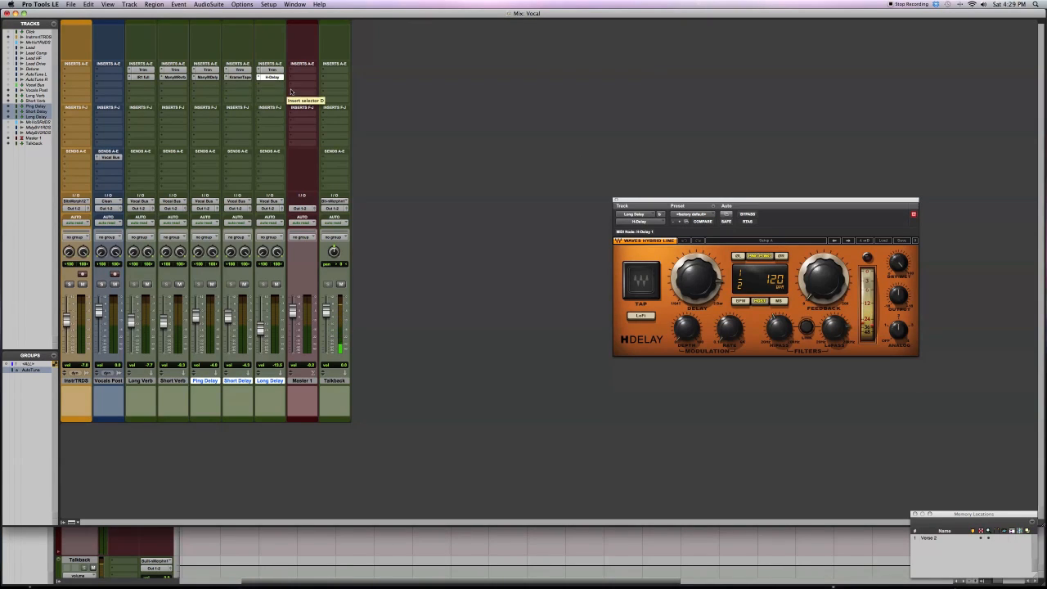
pyautogui.click(235, 77)
pyautogui.click(202, 77)
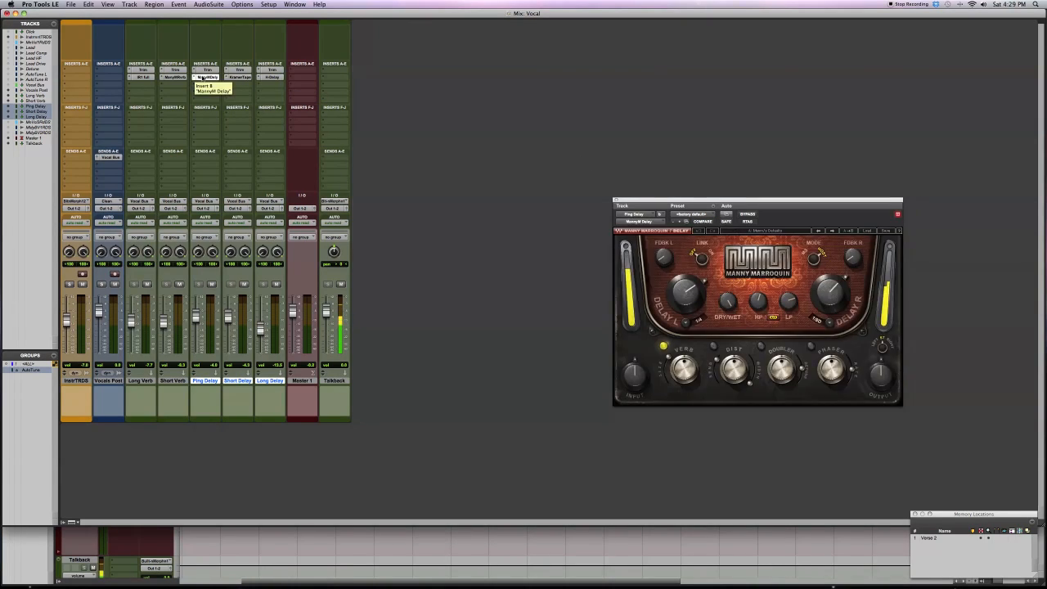
pyautogui.click(145, 77)
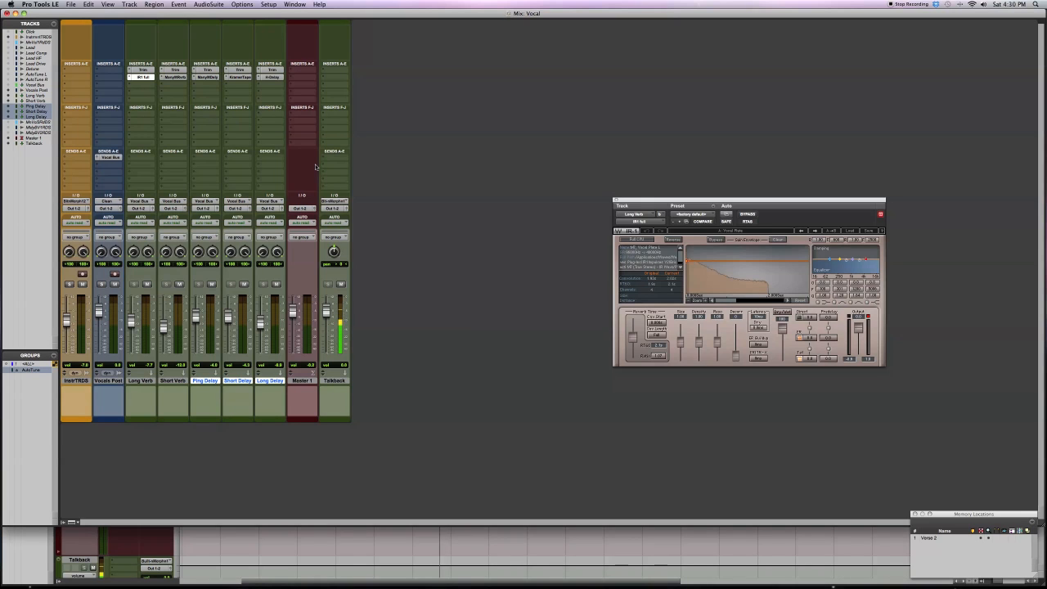
# Return to the Edit window and play the vocal from its start with the instrumental, closing Long Verb's IR1 window during playback.
pyautogui.press('super+equal')
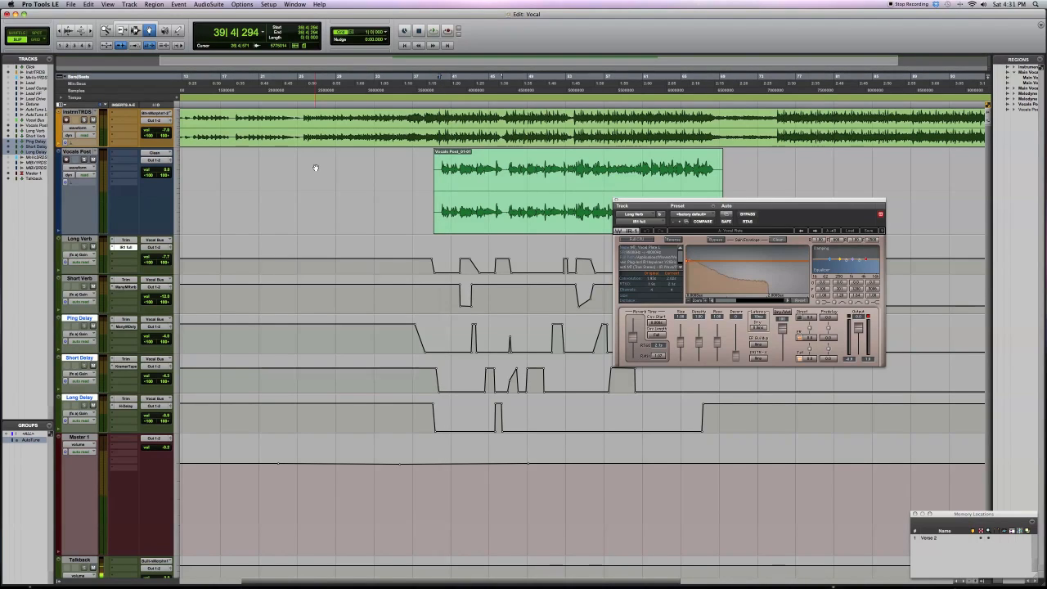
pyautogui.press('space')
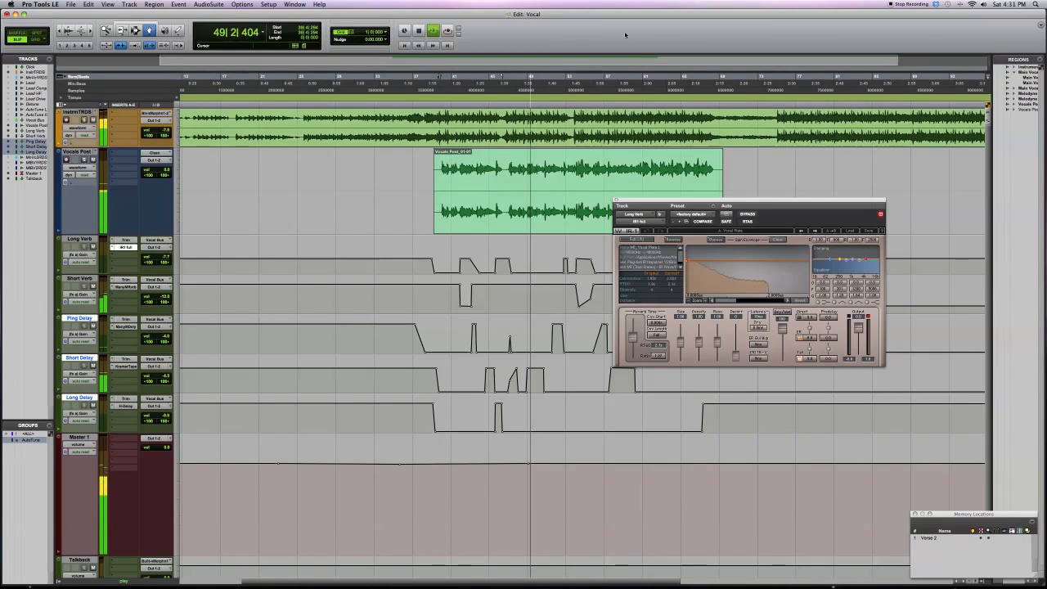
pyautogui.click(617, 203)
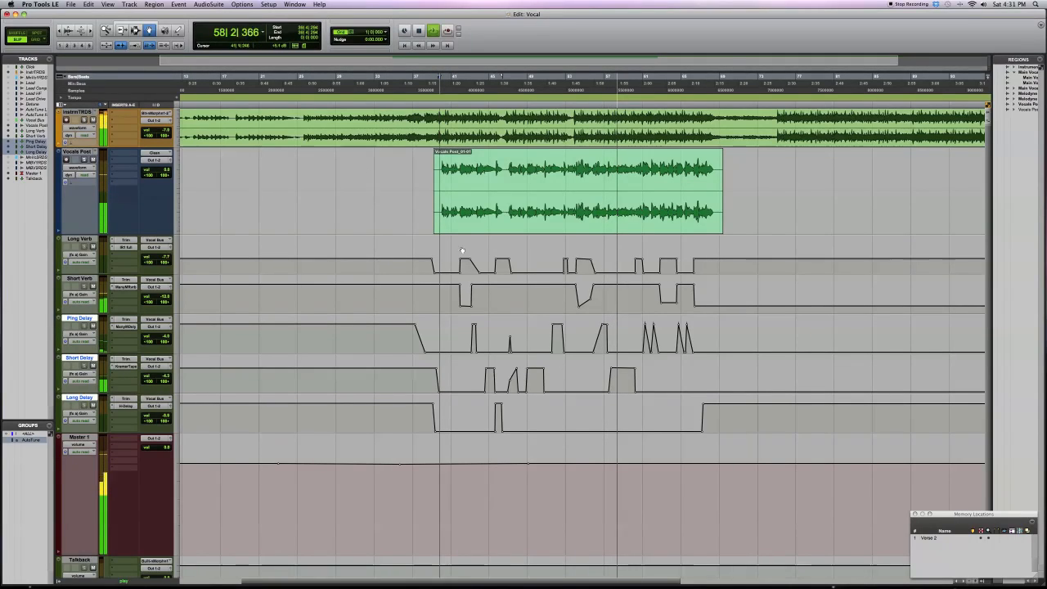
# Draw a volume fade-out on Master 1 from about bar 69, where the vocal ends, down to the minimum at about bar 74.
pyautogui.click(719, 465)
pyautogui.moveTo(758, 464); pyautogui.dragTo(778, 554)
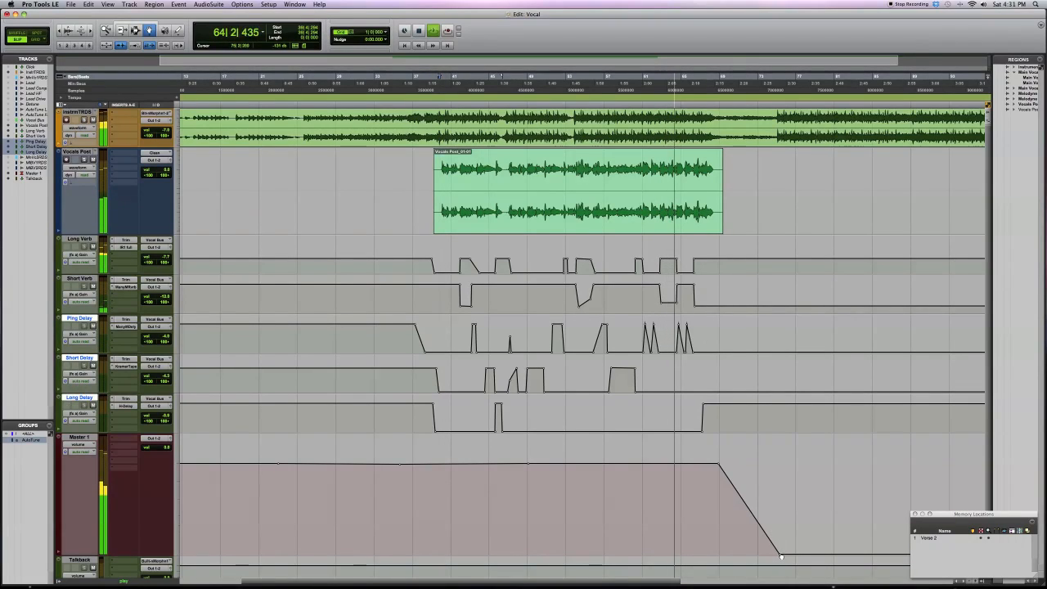
pyautogui.moveTo(781, 557); pyautogui.dragTo(770, 564)
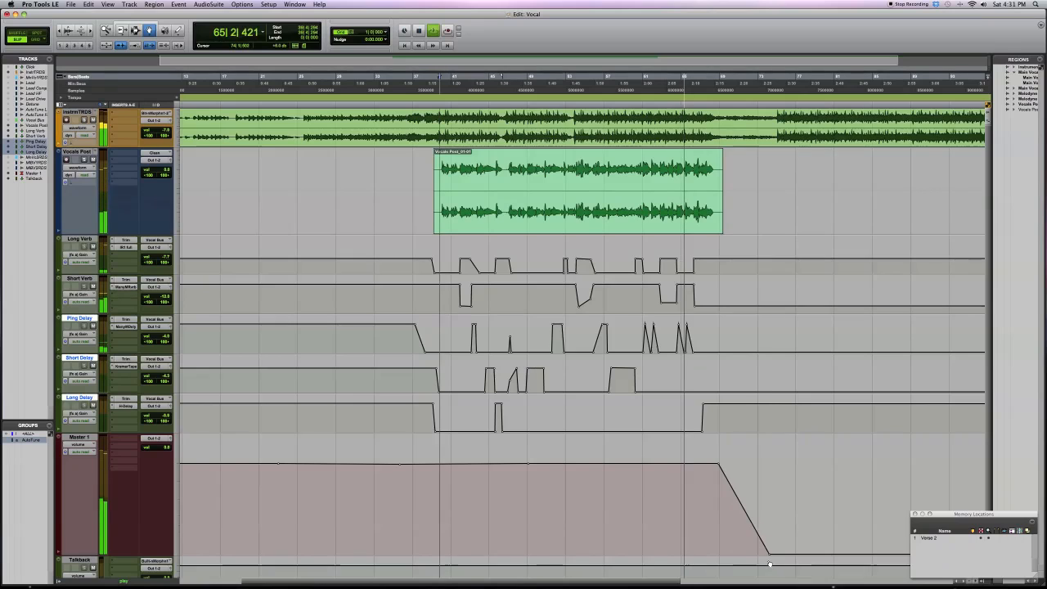